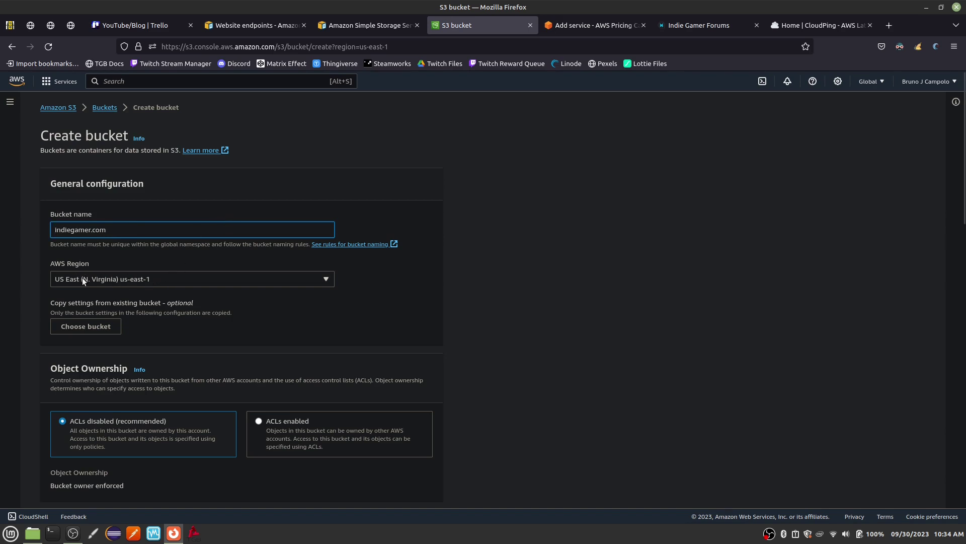
Open cloudping.co in a new browser page and reload the AWS latency grid with a 1 Month timeframe
click(888, 25)
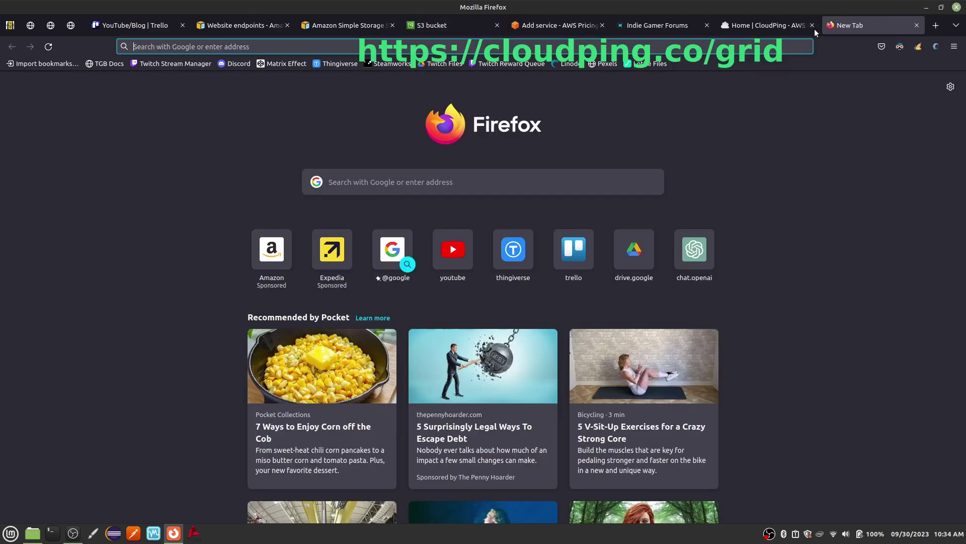
click(813, 27)
text(https://www.cloudping.co)
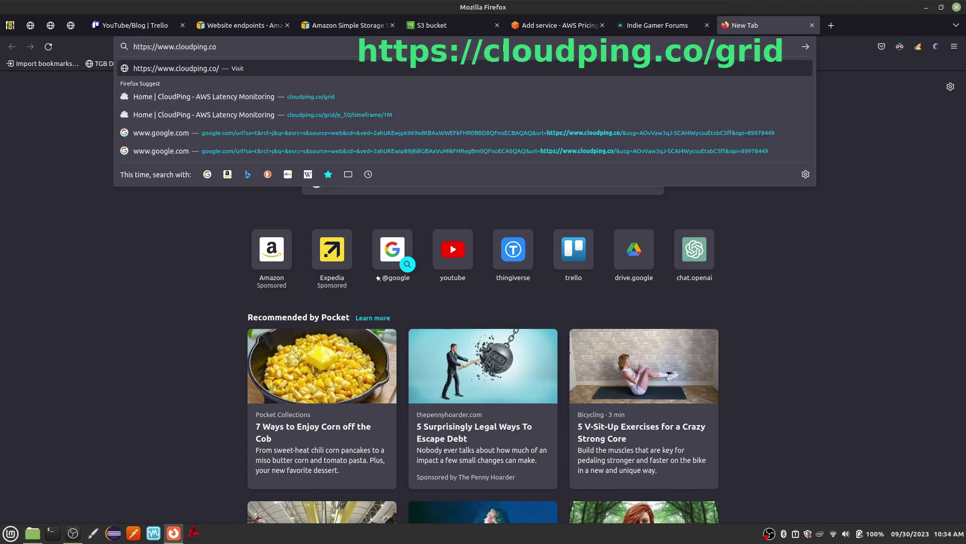
key(Return)
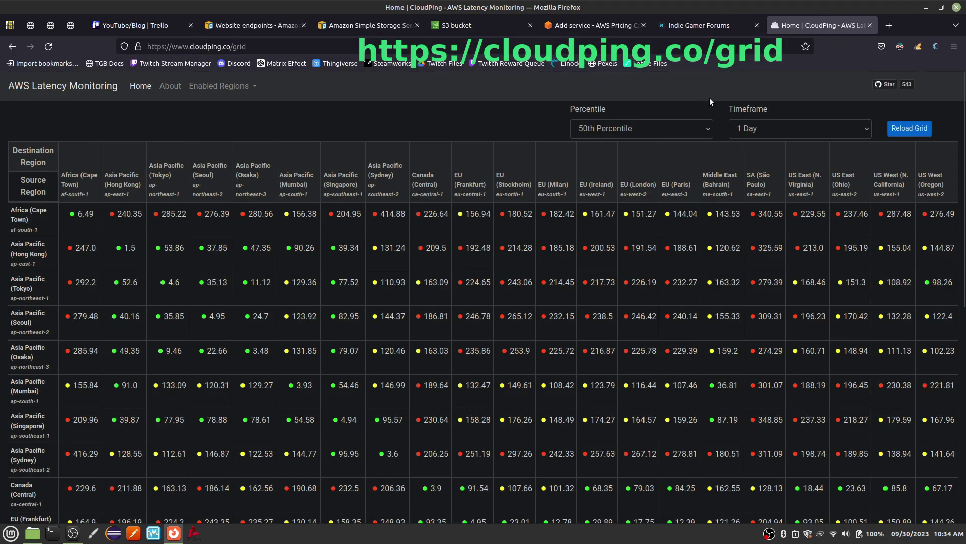
click(756, 129)
click(752, 175)
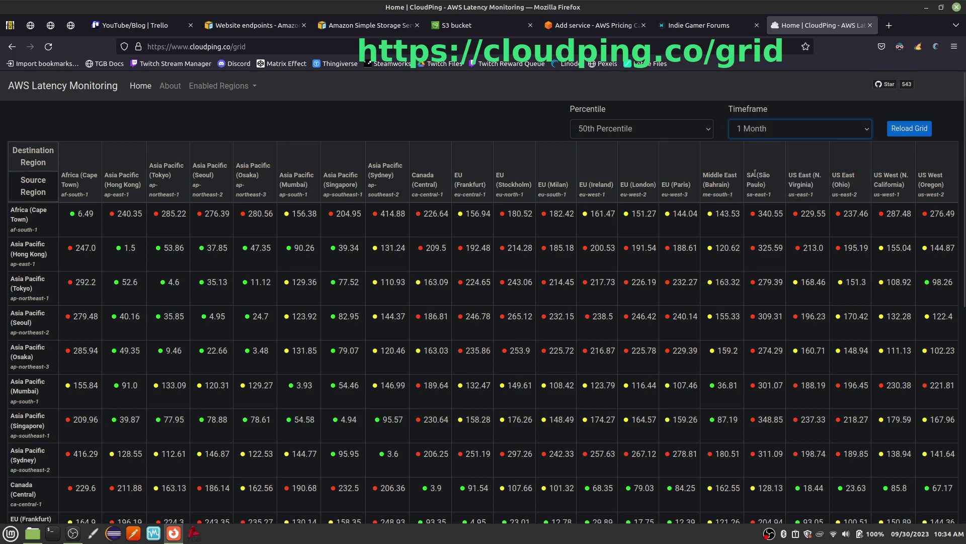
click(913, 131)
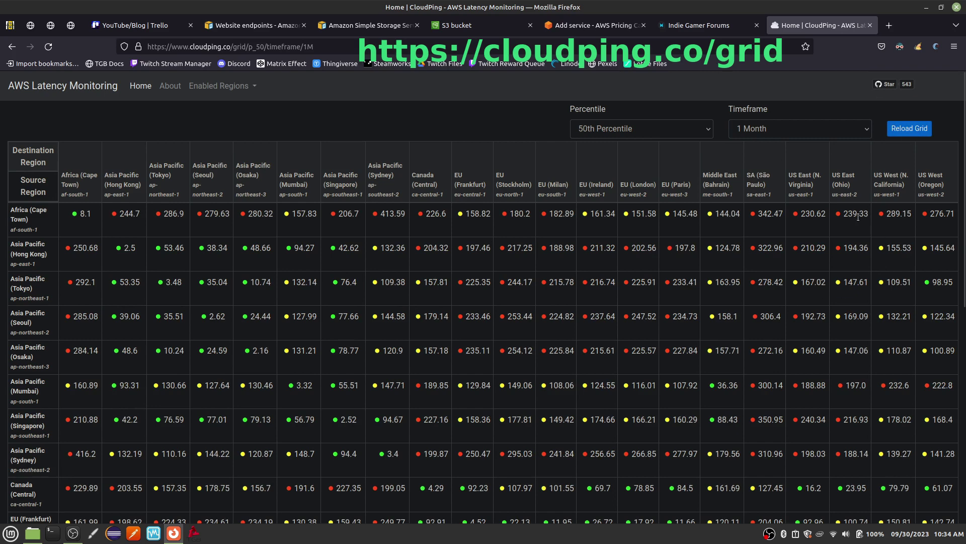
Compare the latencies of the US East (N. Virginia) and US East (Ohio) regions across the latency grid
drag(789, 176, 859, 197)
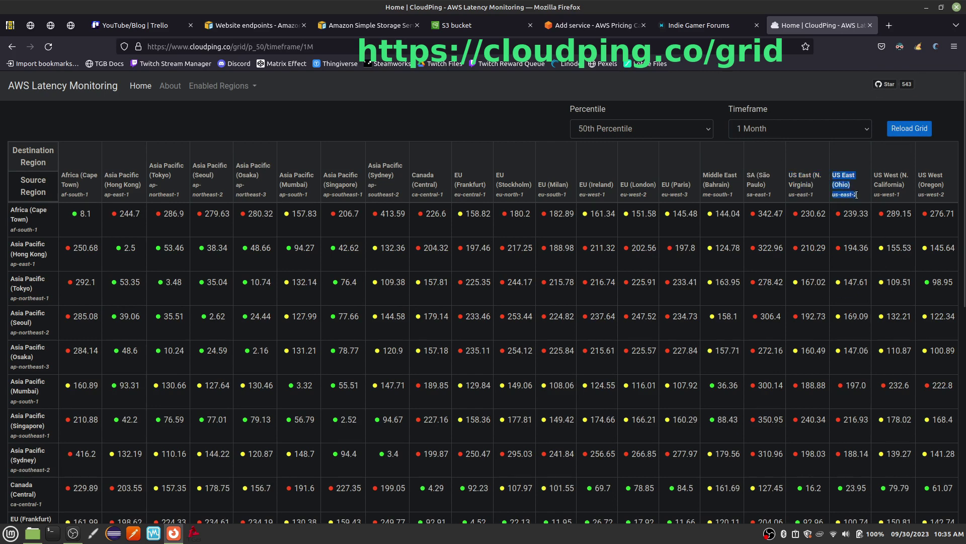
click(837, 217)
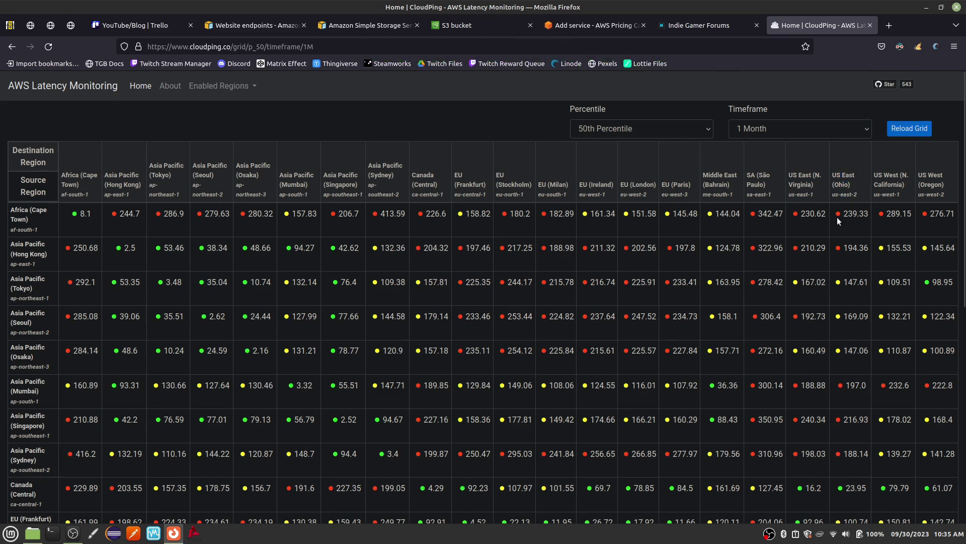
scroll(827, 256, down, 3)
scroll(839, 228, down, 2)
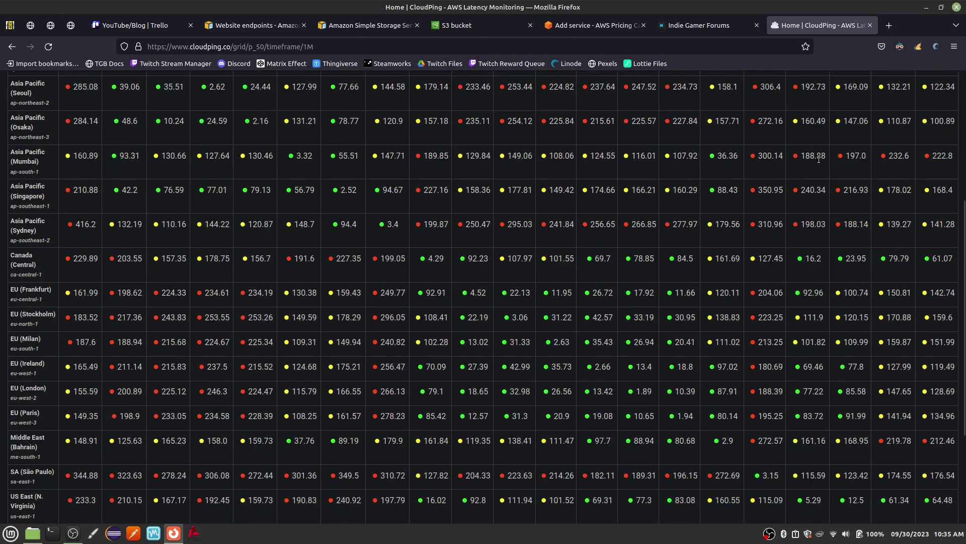
scroll(832, 198, down, 2)
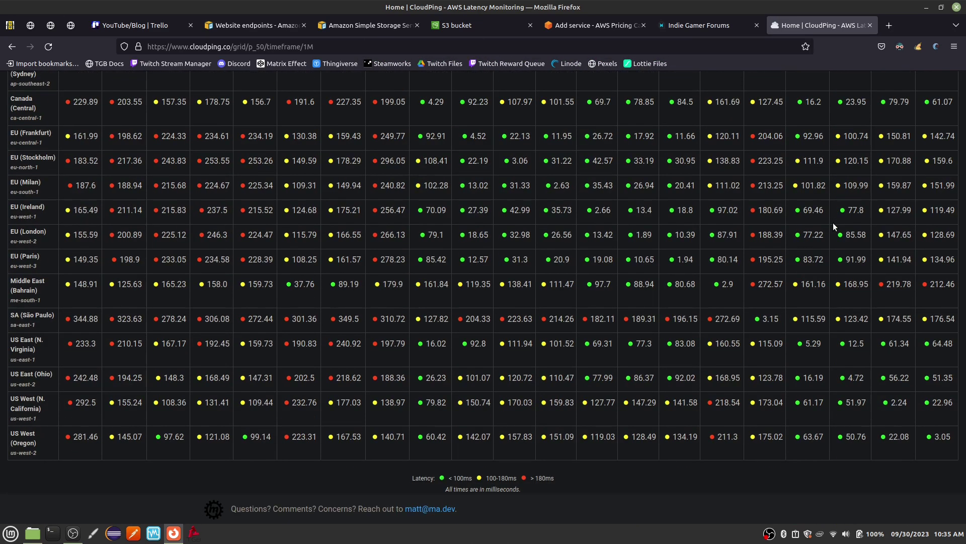
drag(727, 357, 44, 416)
click(822, 387)
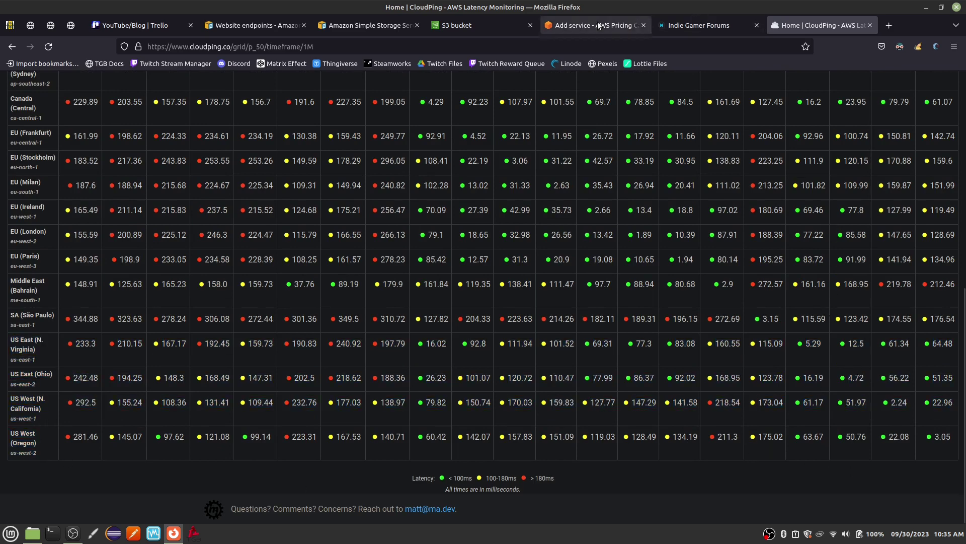
Return to the S3 bucket creation form and set the AWS Region to US East (Ohio) us-east-2
click(472, 24)
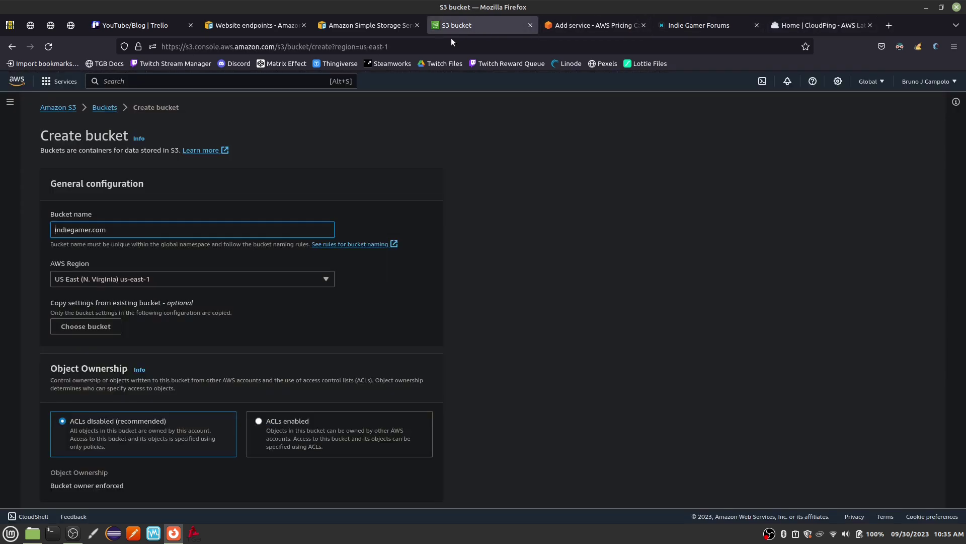
click(170, 276)
click(142, 347)
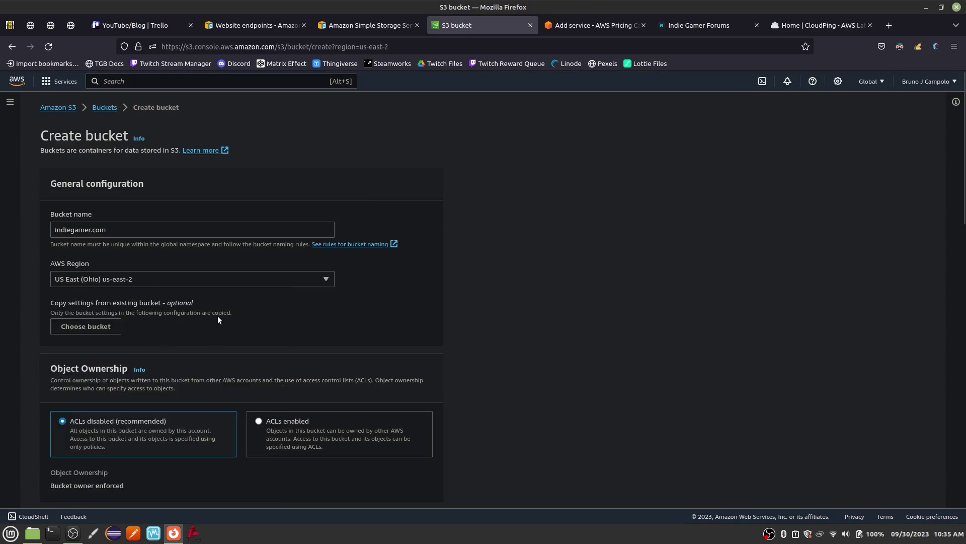
Turn off Block all public access for the bucket and acknowledge that its objects might become public
scroll(217, 316, down, 3)
scroll(167, 301, down, 3)
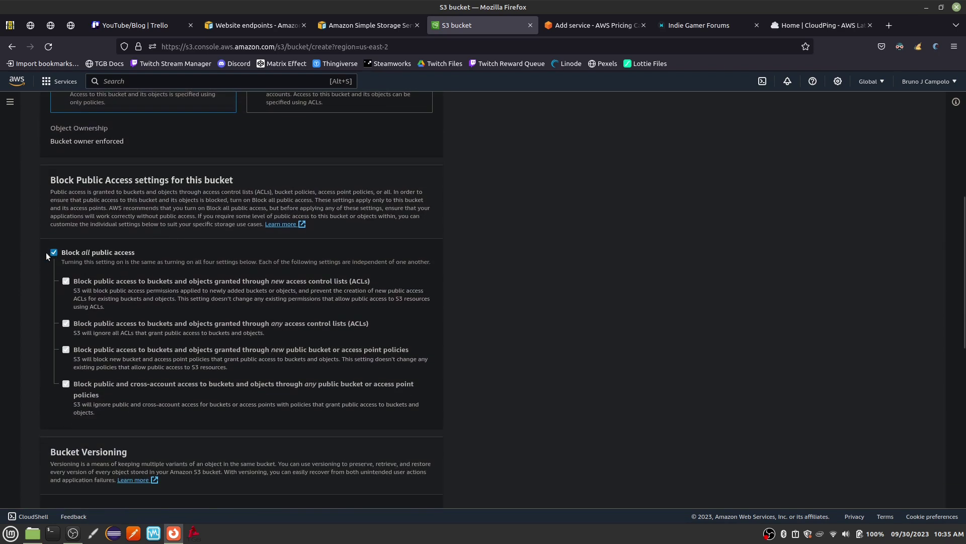
click(53, 252)
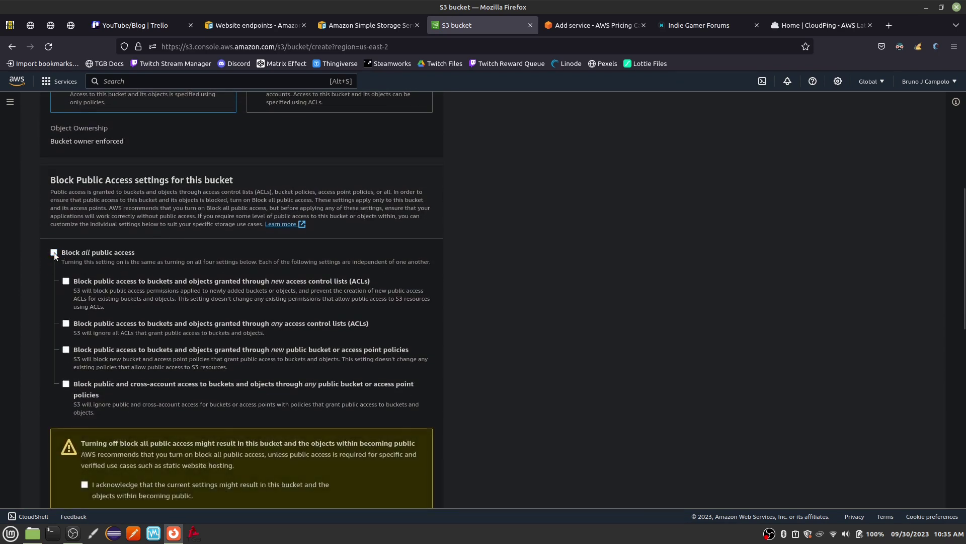
scroll(218, 255, down, 3)
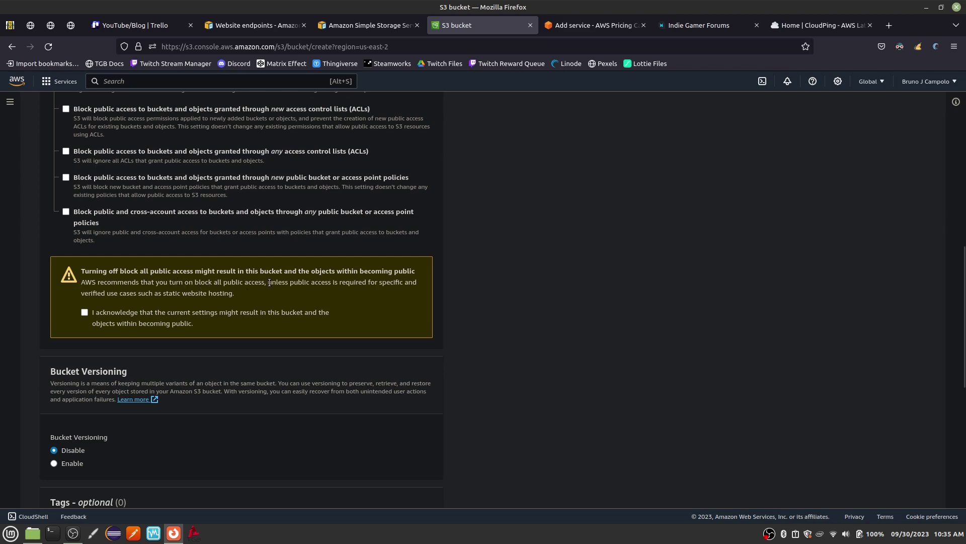
drag(269, 282, 233, 294)
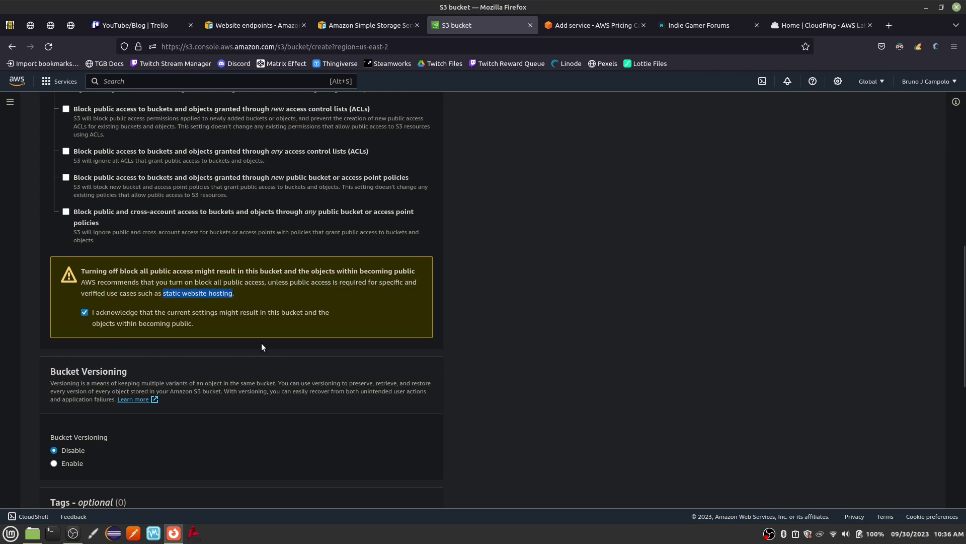
Review the bucket's versioning, default encryption and advanced settings, and create the indiegamer.com bucket
scroll(262, 343, down, 5)
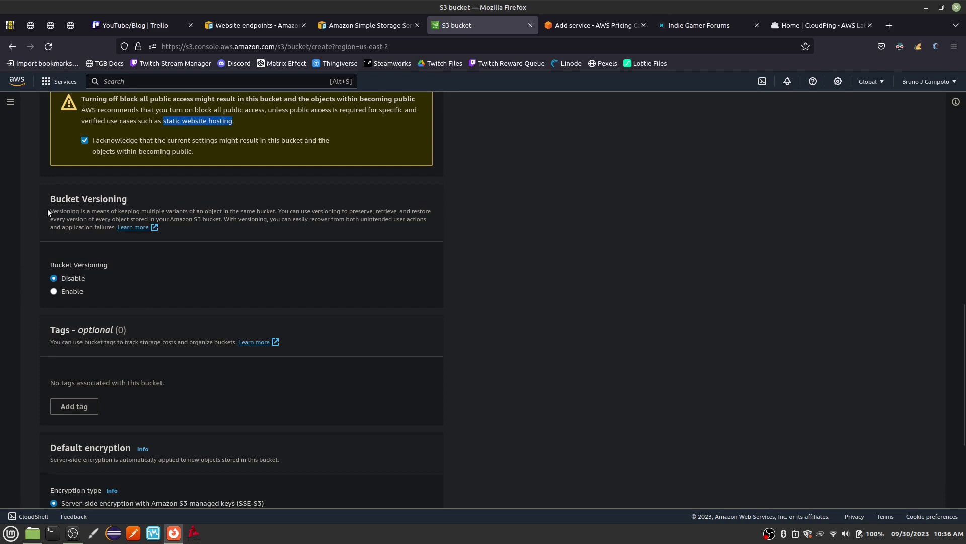
drag(51, 199, 102, 294)
click(154, 266)
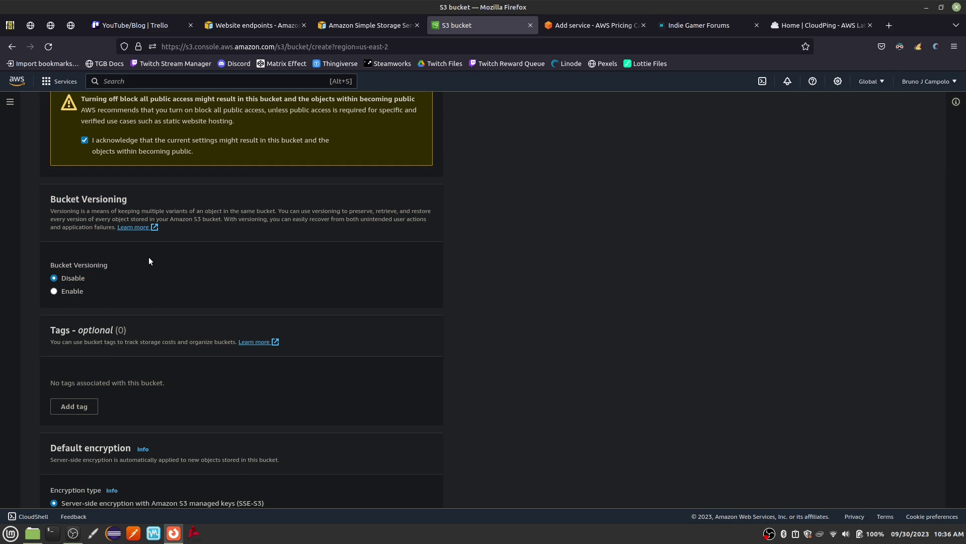
scroll(149, 261, down, 5)
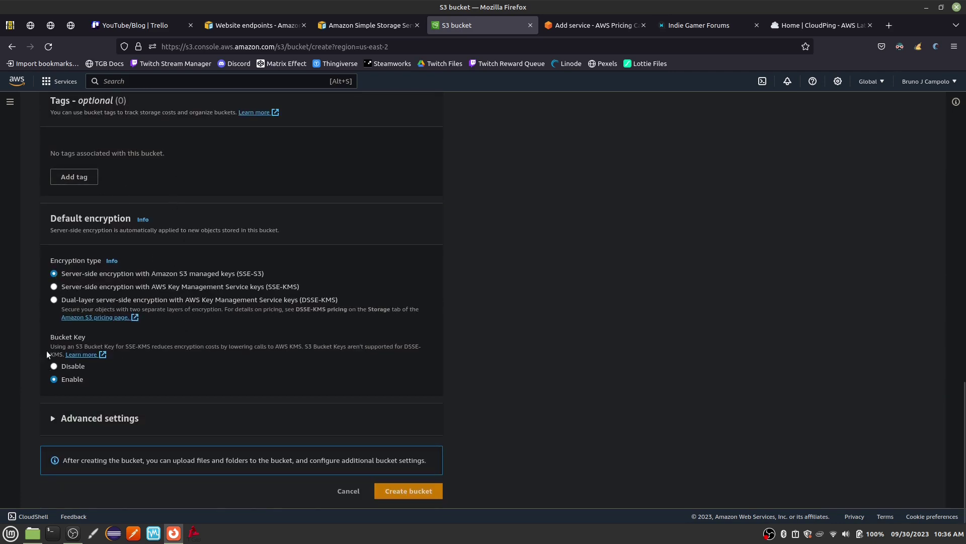
click(160, 417)
click(166, 283)
click(409, 491)
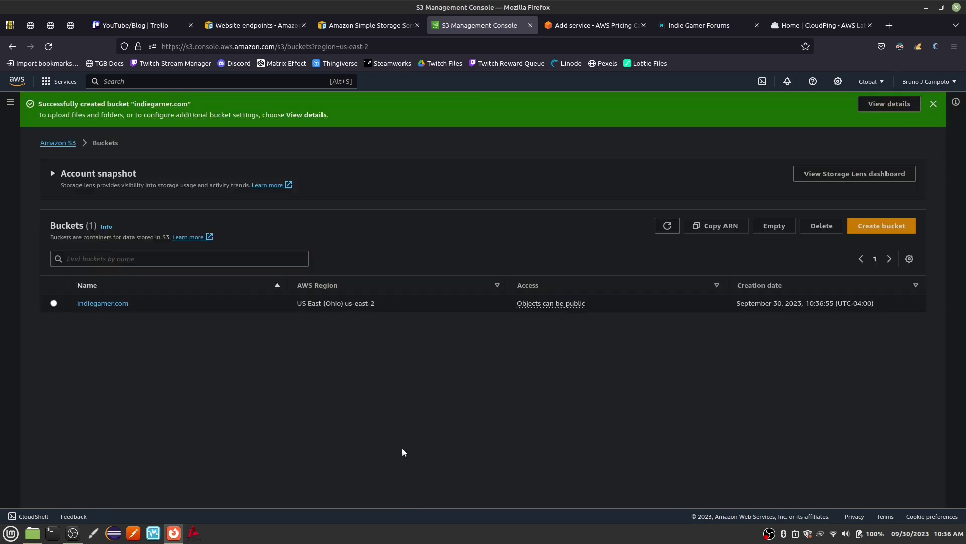
Open the Amazon S3 Website Endpoints list in the AWS documentation and copy the US East (Ohio) website endpoint
key(ctrl+Page_Up)
key(ctrl+Page_Up)
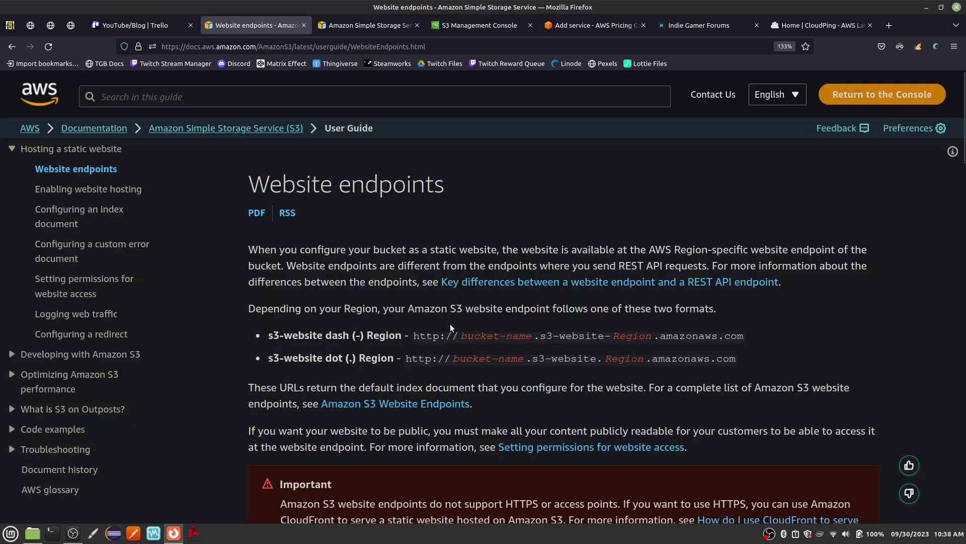
click(434, 408)
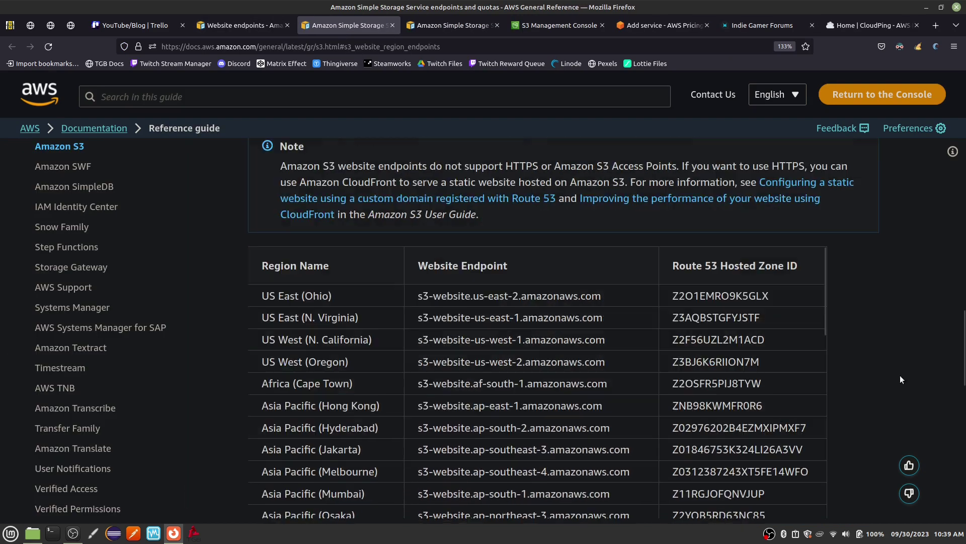
drag(263, 296, 365, 299)
drag(470, 296, 603, 296)
key(ctrl+c)
Visit indiegamer.com.s3-website.us-east-2.amazonaws.com in a new browser page to test the bucket's website endpoint
key(ctrl+t)
click(482, 50)
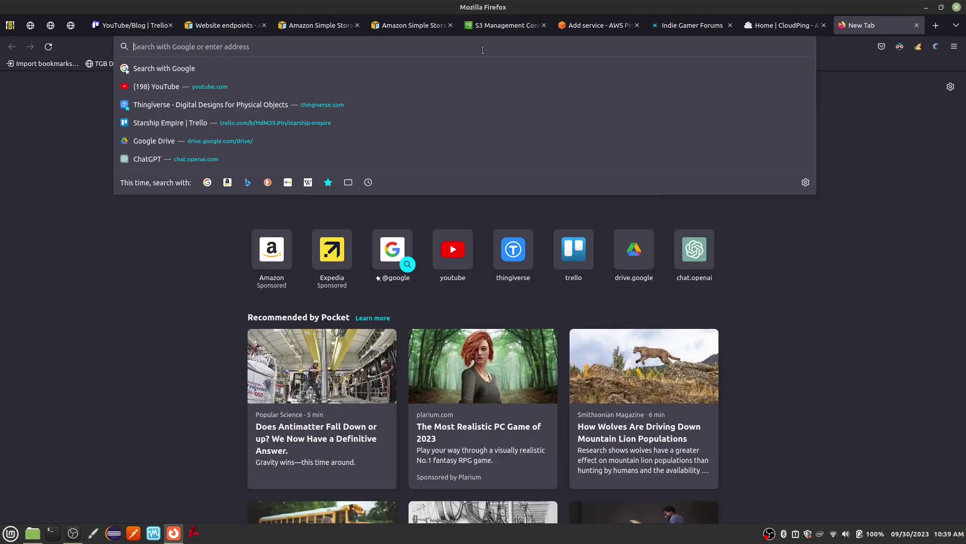
key(ctrl+v)
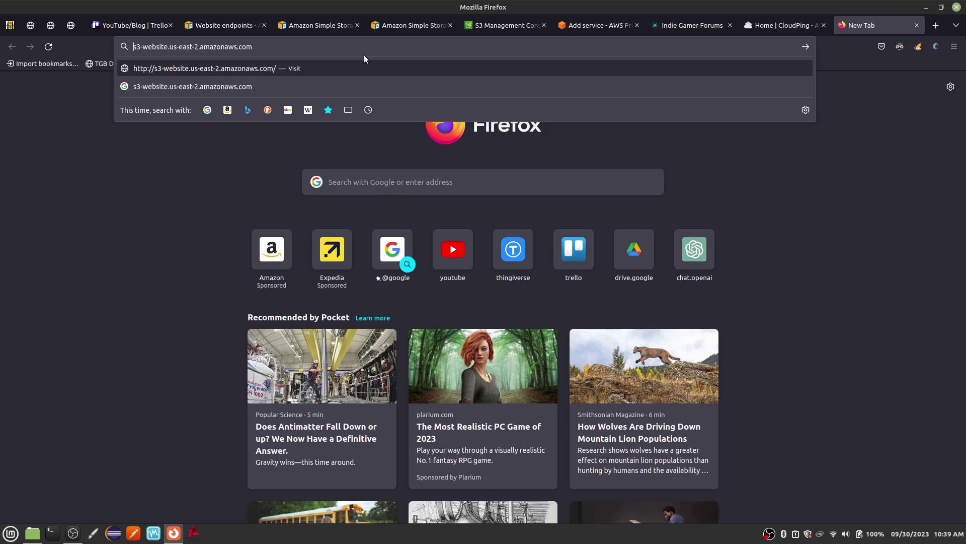
text(indie)
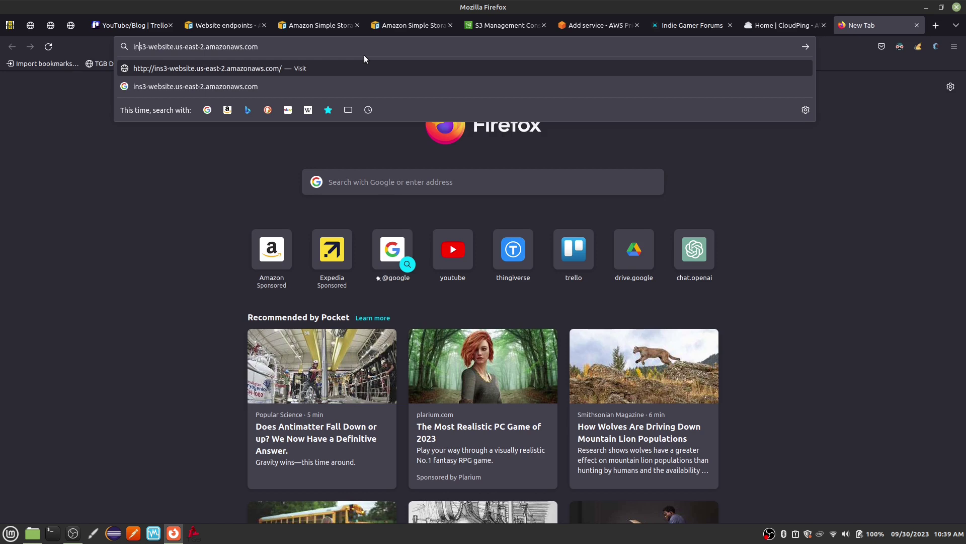
text(gamer.com)
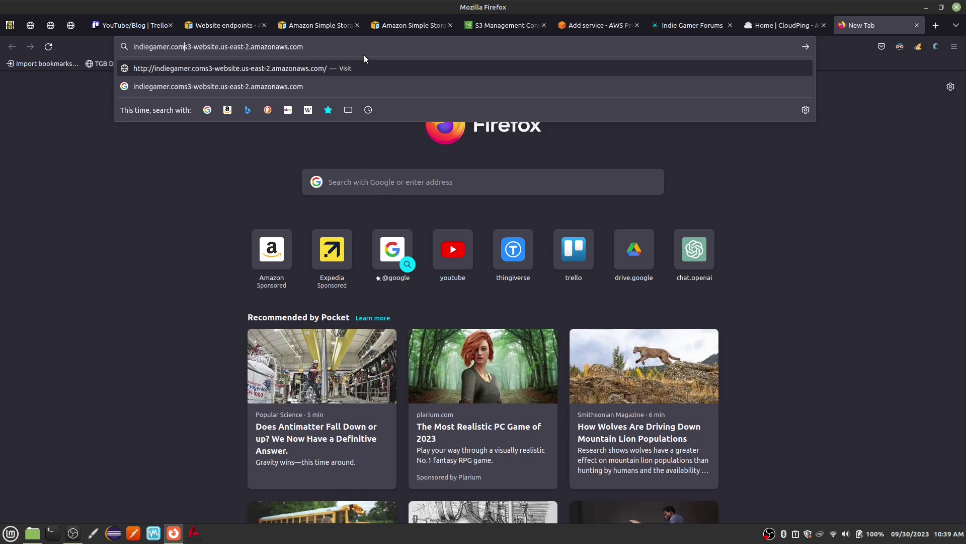
text(.)
key(Return)
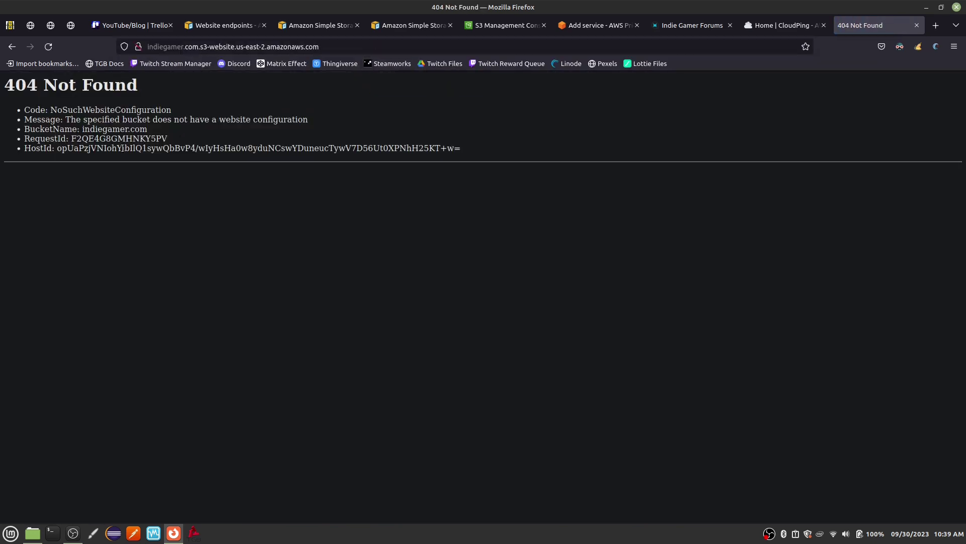
Switch to the file manager, open the website project's public folder and place its window over the bucket's object list
key(alt+Tab)
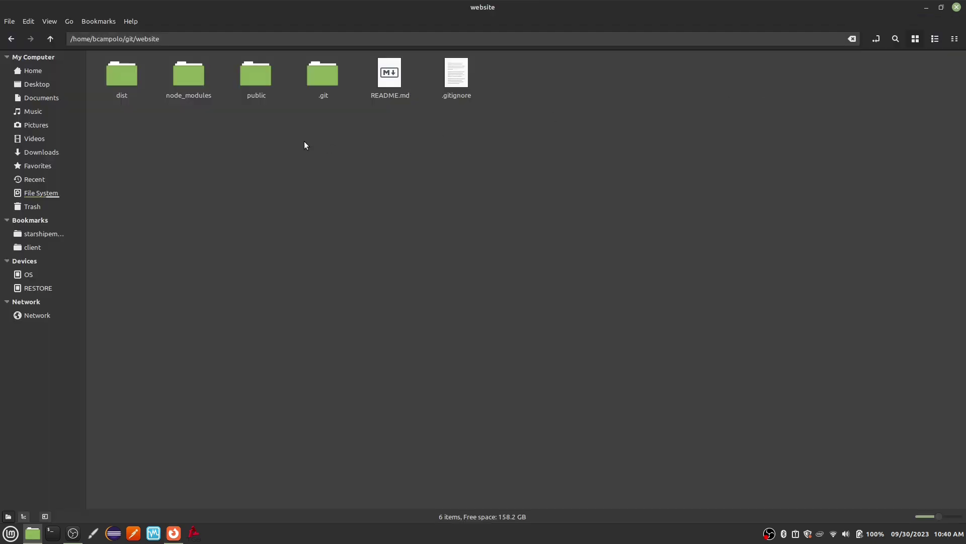
double_click(257, 77)
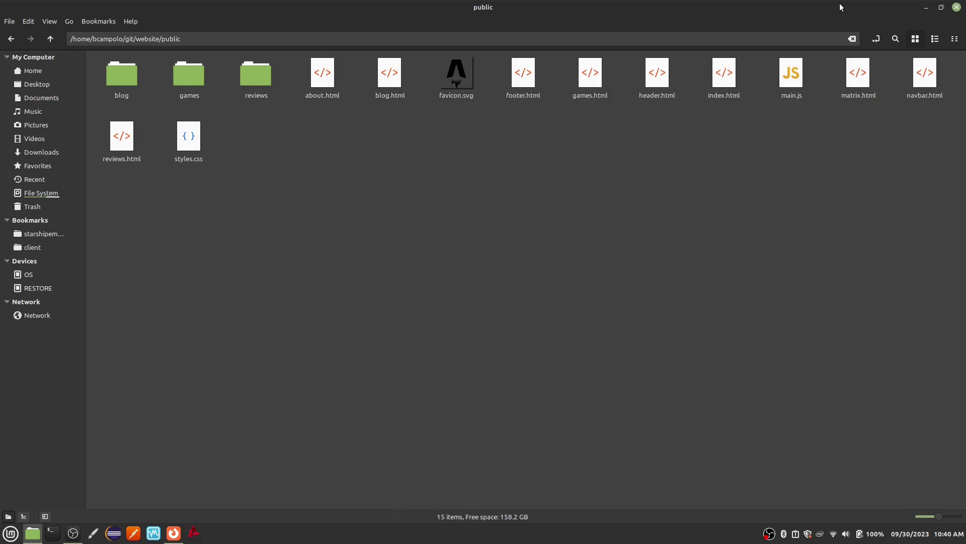
drag(829, 9, 380, 91)
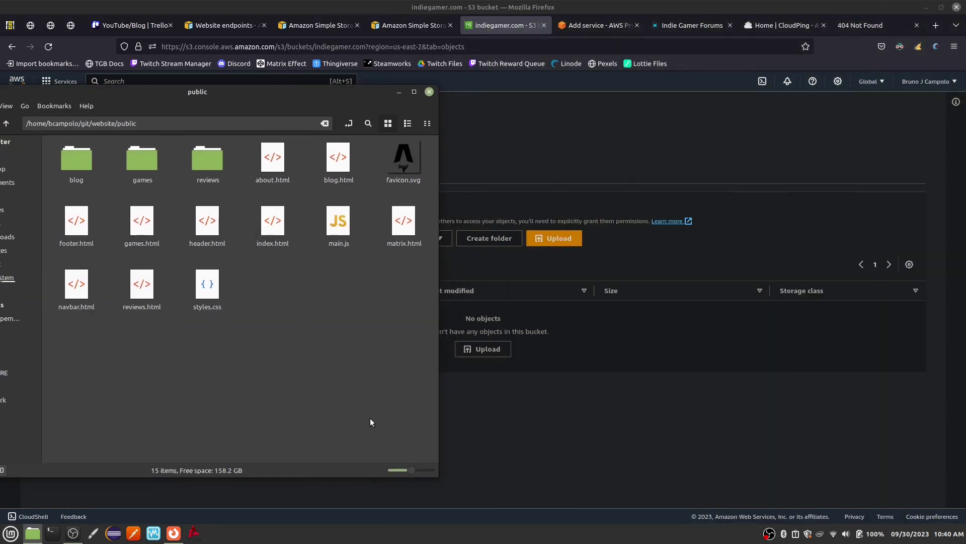
Upload all files and folders from the public folder to the indiegamer.com bucket
key(ctrl+a)
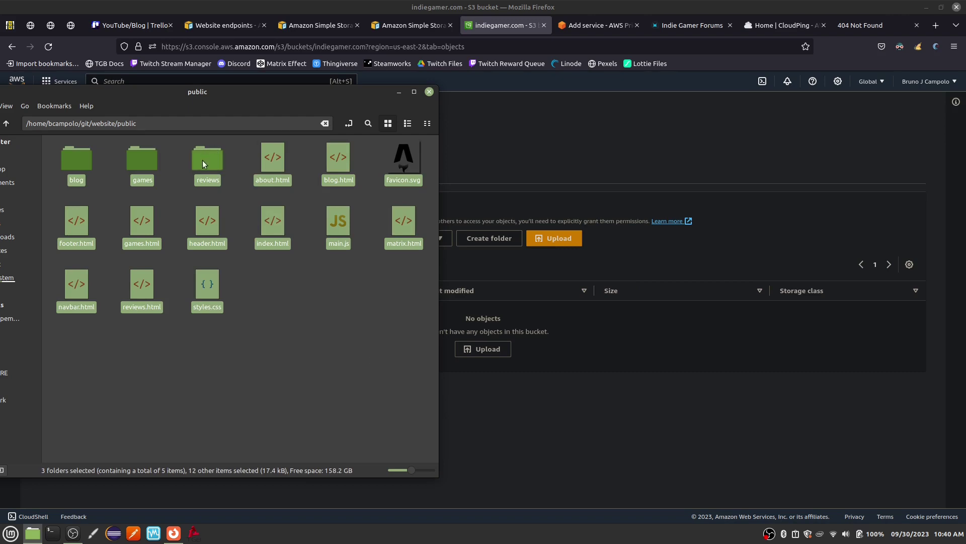
drag(202, 160, 494, 352)
drag(430, 94, 938, 114)
click(937, 111)
scroll(163, 354, down, 3)
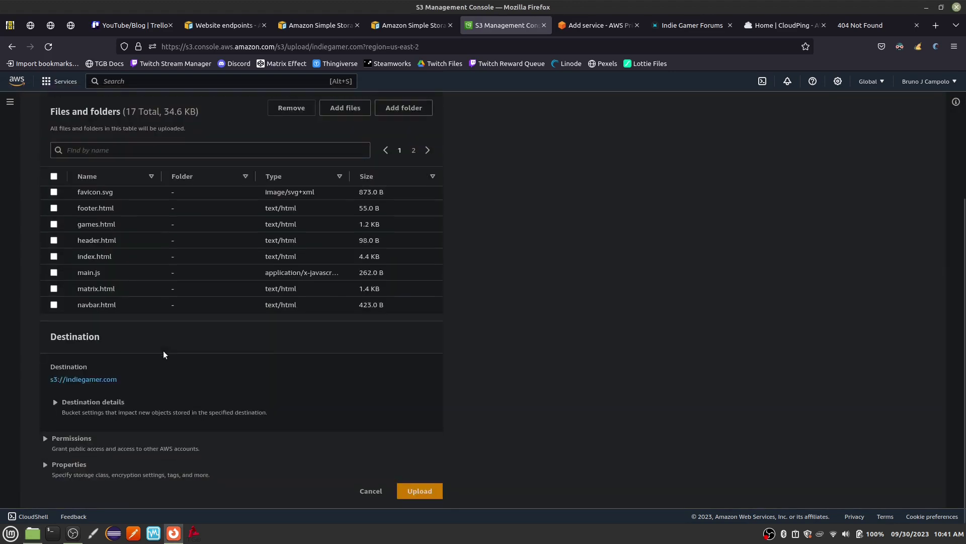
click(397, 492)
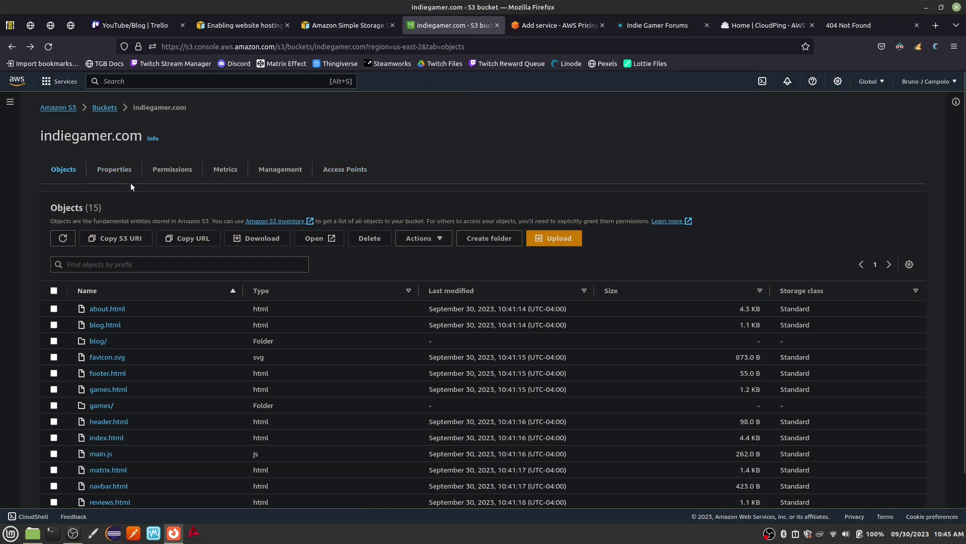
Open the static website hosting settings in the indiegamer.com bucket's properties and enable hosting
click(101, 170)
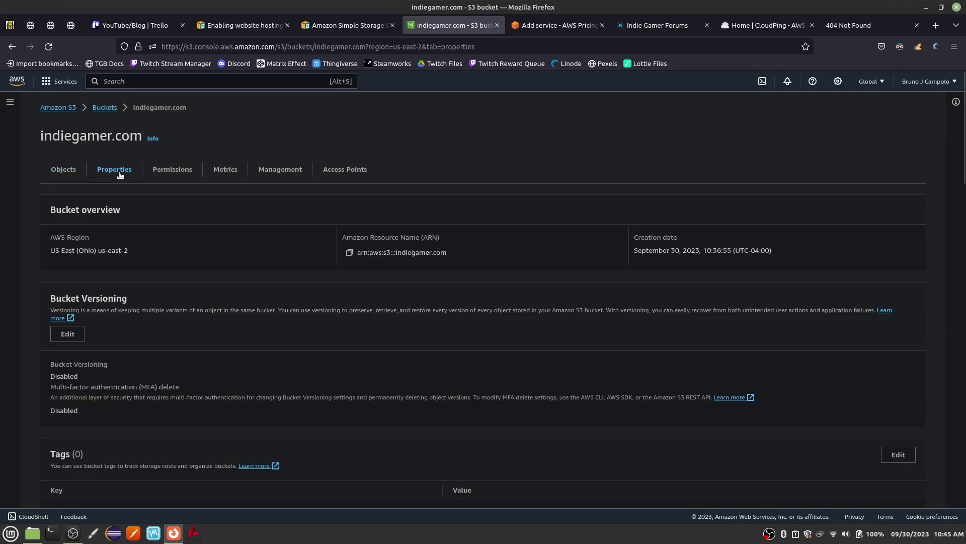
scroll(212, 298, down, 6)
scroll(211, 298, down, 15)
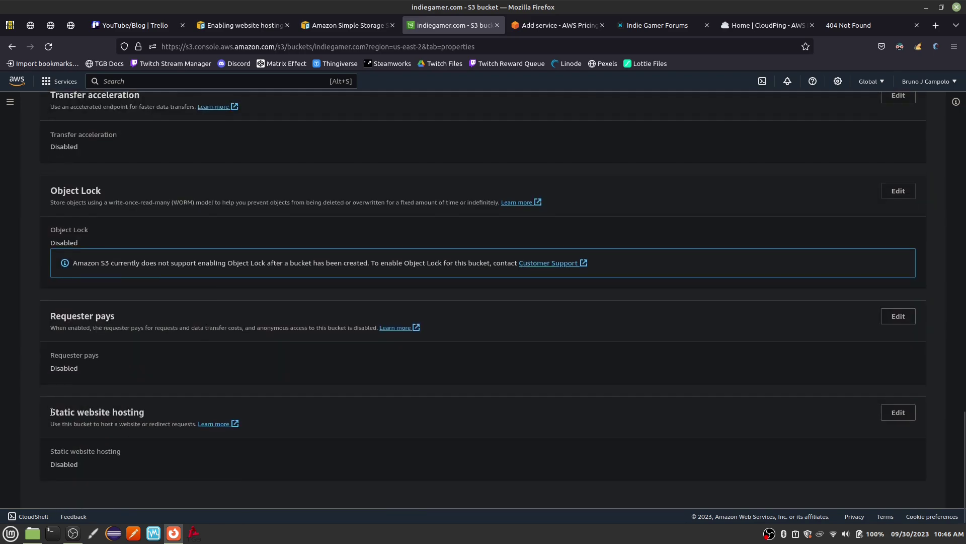
drag(51, 412, 125, 416)
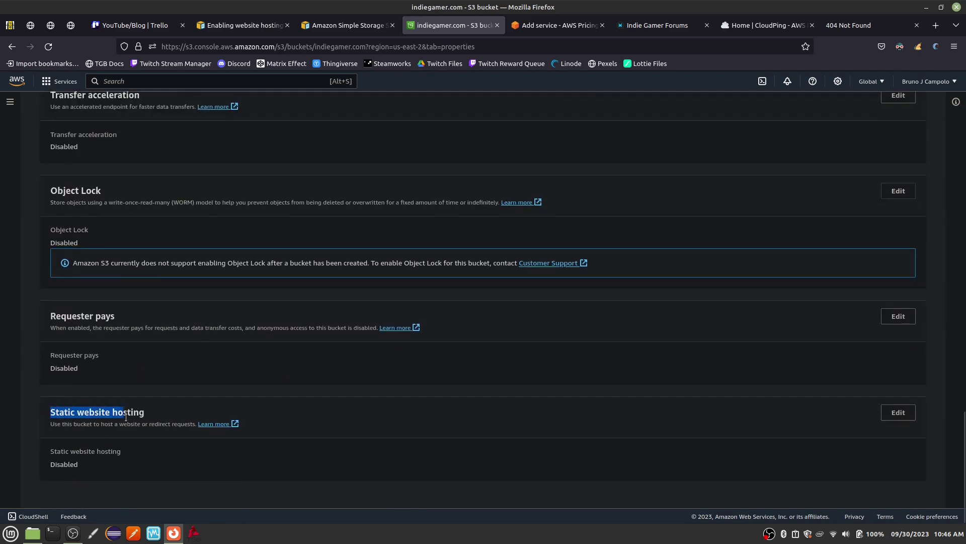
click(895, 413)
click(54, 233)
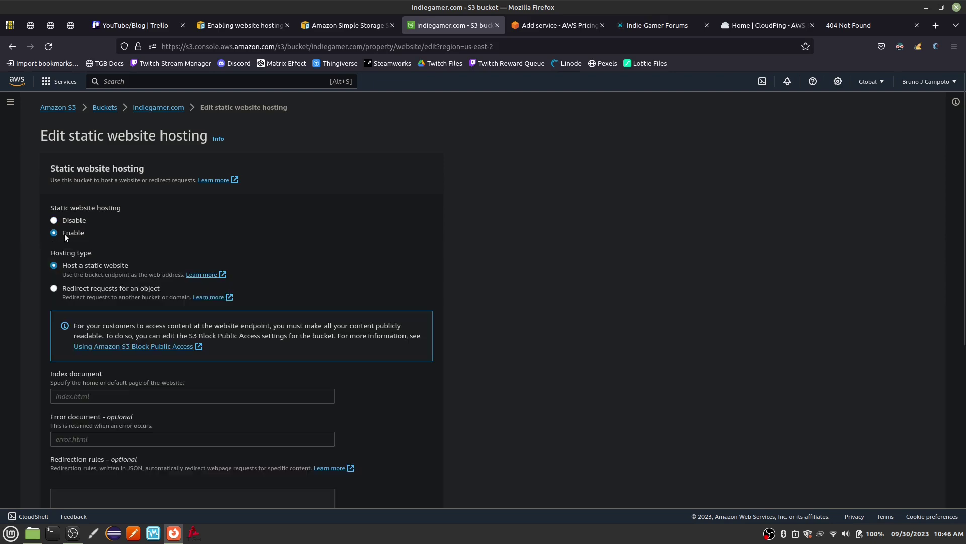
scroll(141, 250, down, 2)
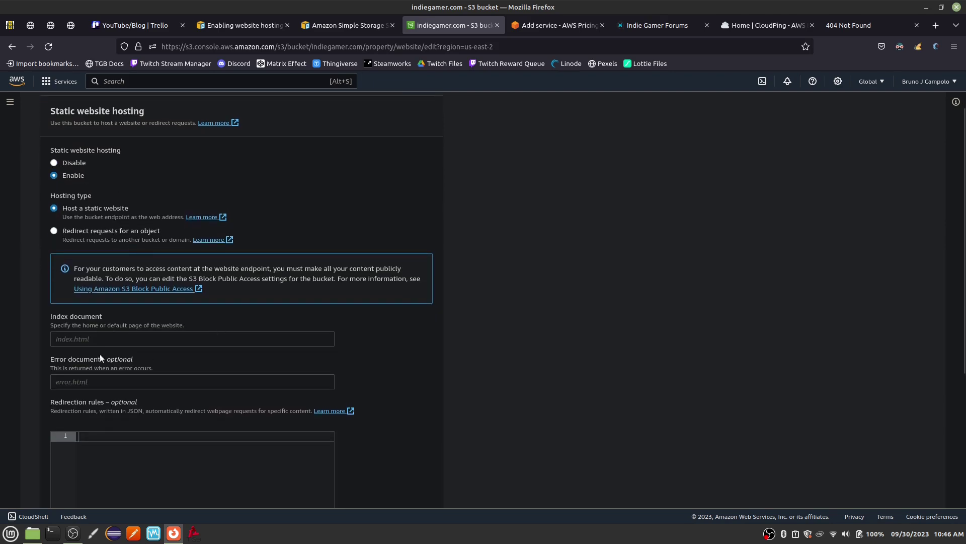
Check the file names in the public folder, set the index document to index.html and save the hosting settings
click(32, 535)
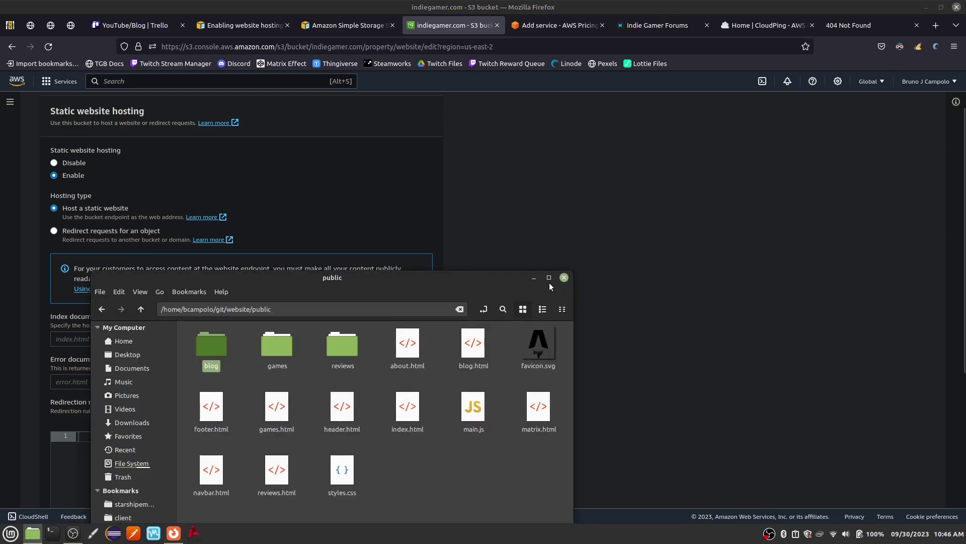
click(564, 277)
scroll(154, 411, down, 3)
click(84, 224)
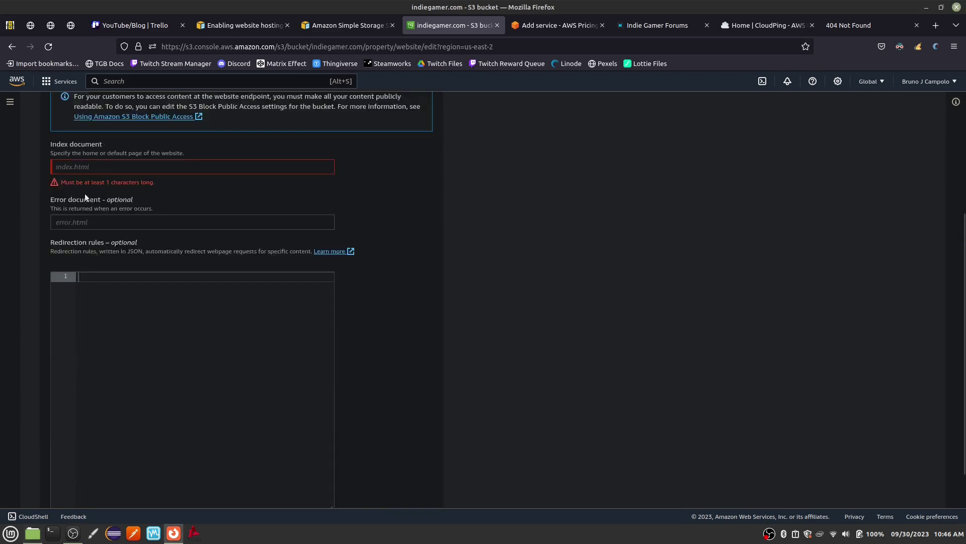
scroll(85, 193, up, 3)
text(index)
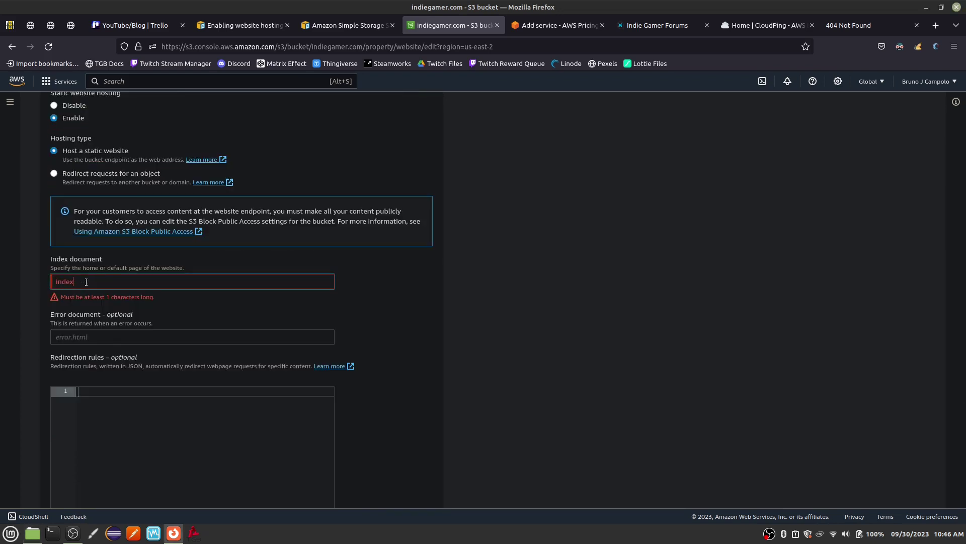
text(.html)
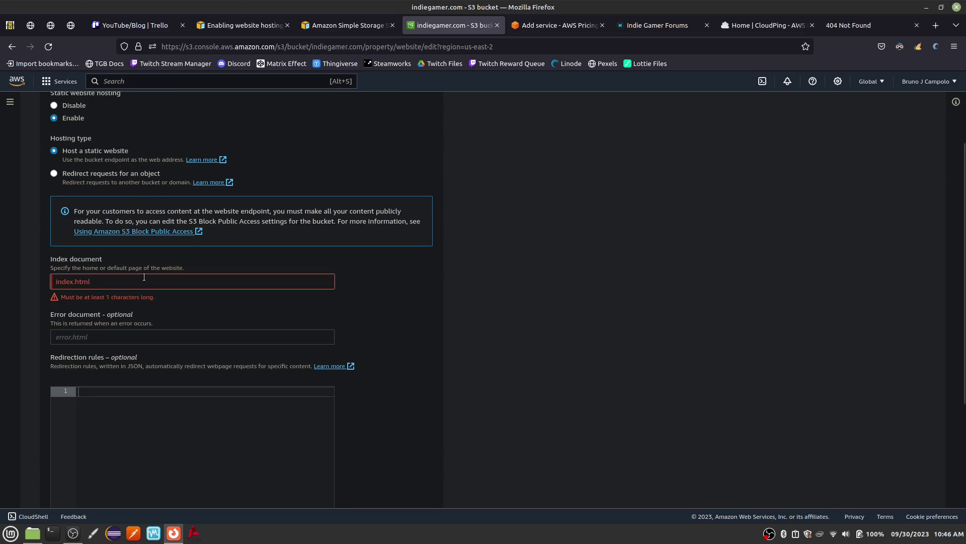
scroll(405, 491, down, 5)
click(406, 490)
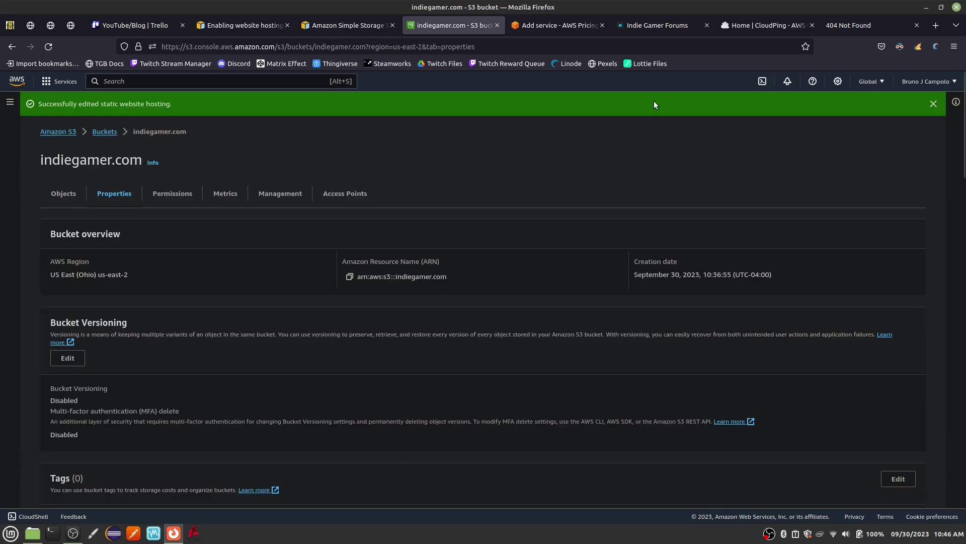
Reload the bucket's website endpoint page at indiegamer.com.s3-website.us-east-2.amazonaws.com
click(846, 27)
click(571, 47)
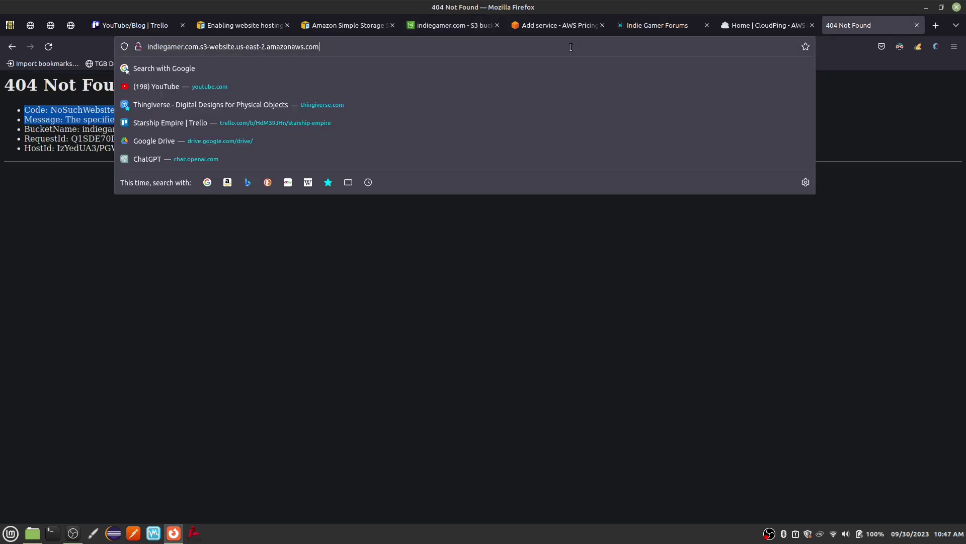
key(Return)
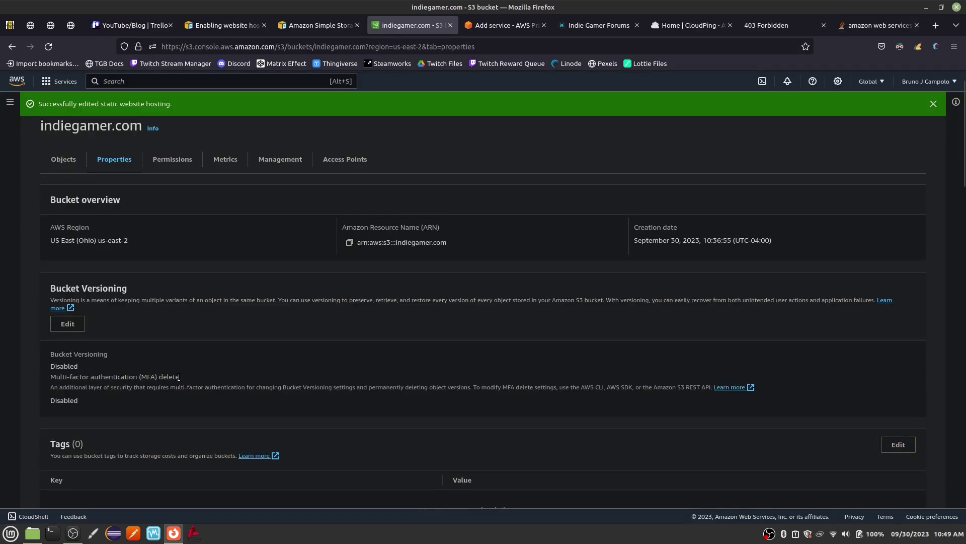
Return to the bucket's permissions and open the bucket policy for editing
scroll(177, 376, up, 1)
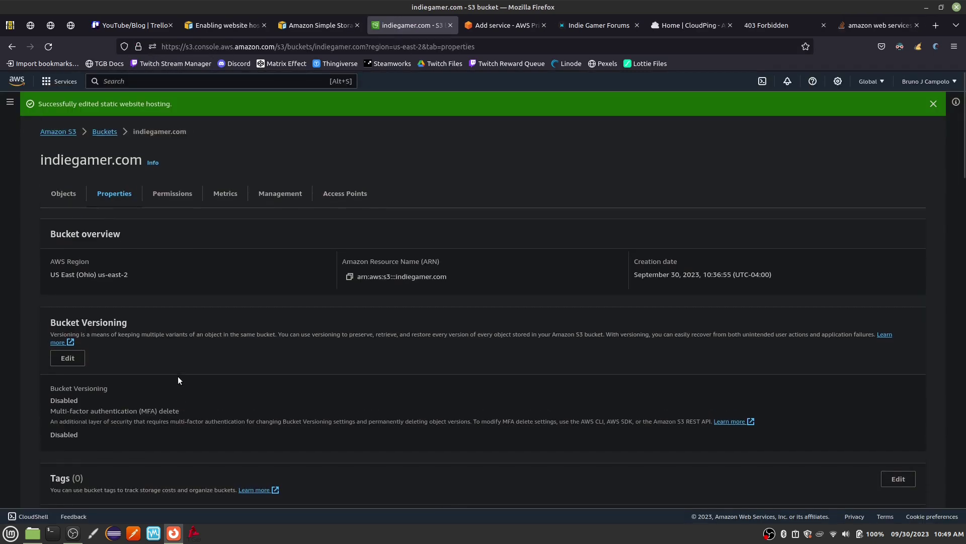
click(172, 193)
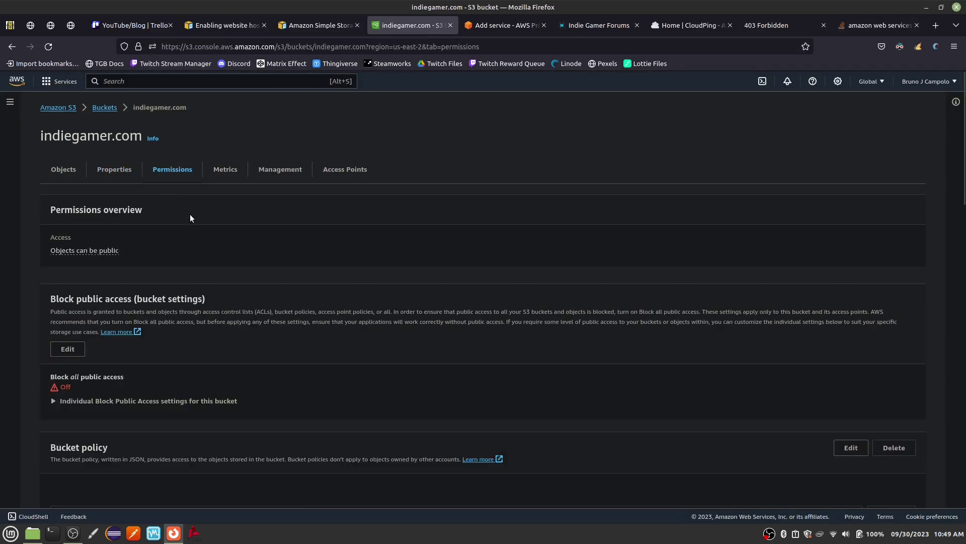
scroll(335, 345, down, 5)
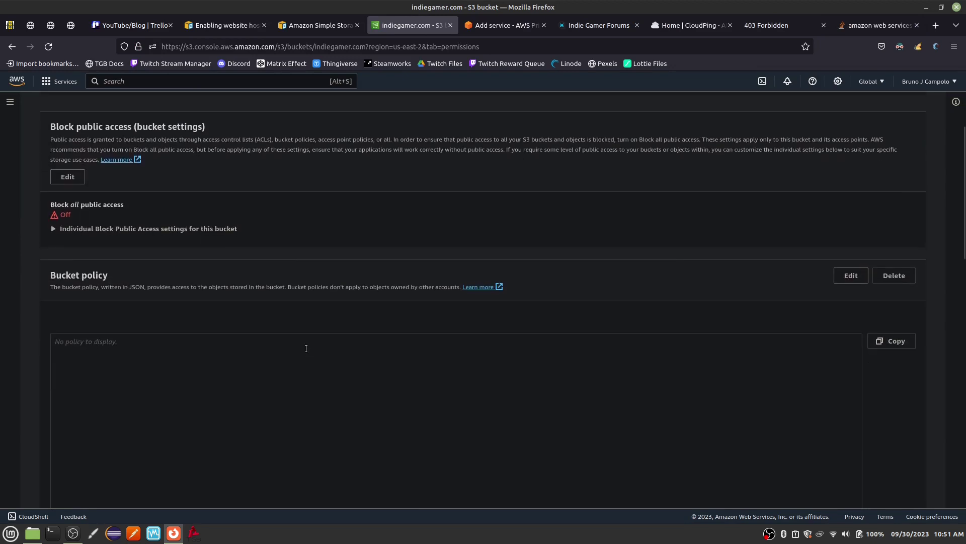
scroll(306, 349, down, 3)
drag(56, 160, 122, 159)
click(145, 248)
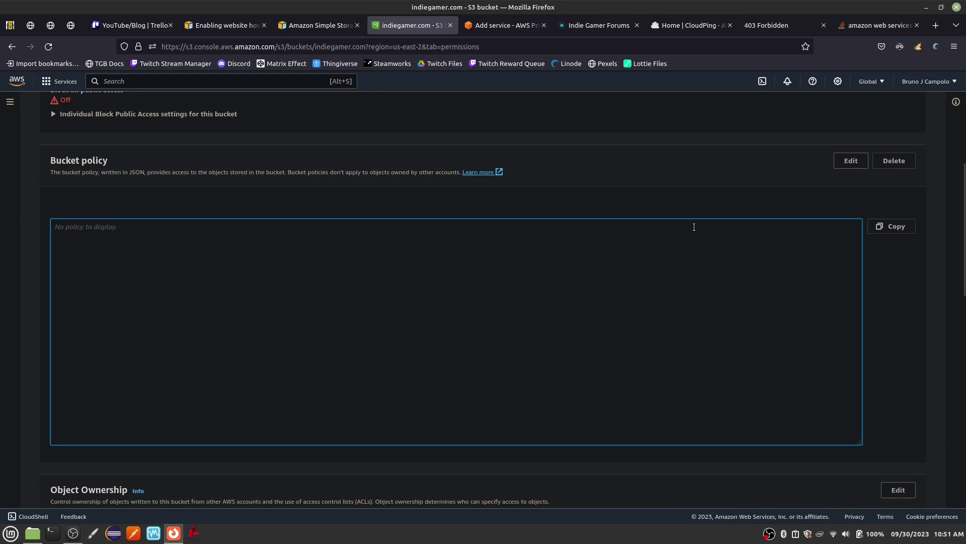
click(854, 164)
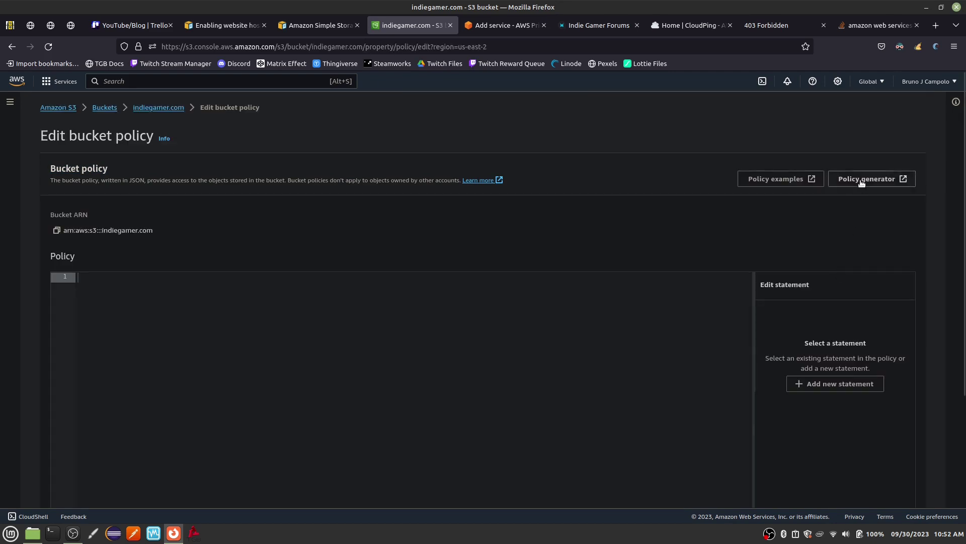
Open the AWS Policy Generator from the bucket policy editor and choose S3 Bucket Policy as the policy type
click(862, 180)
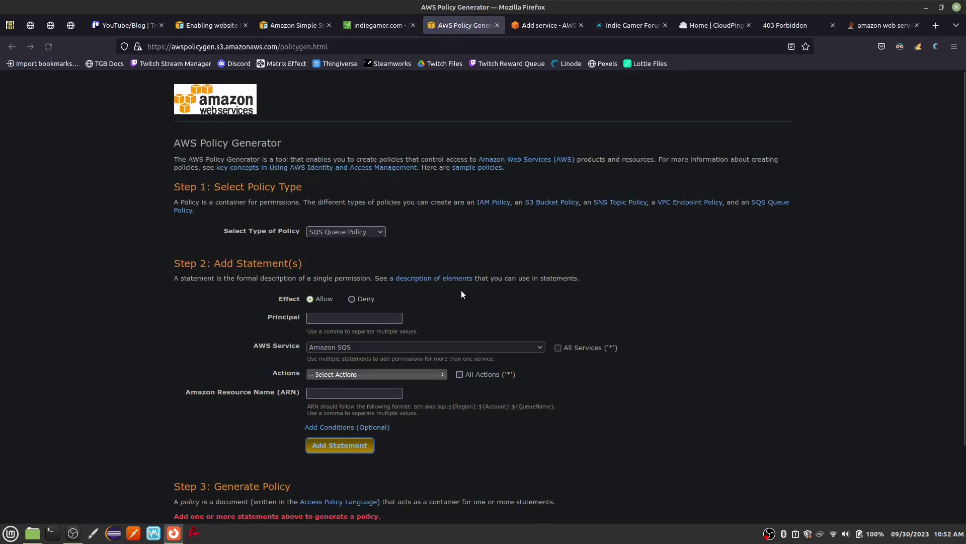
click(331, 231)
click(331, 256)
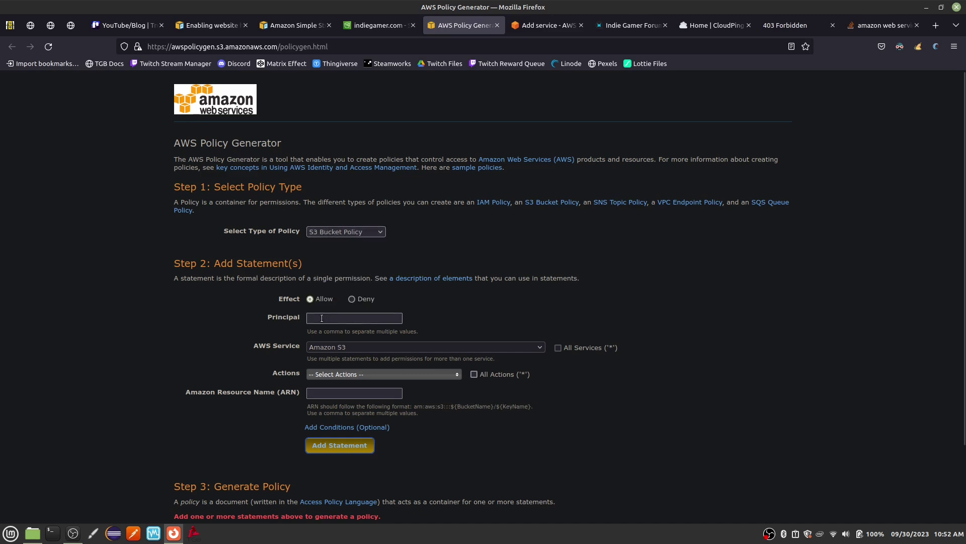
Select the GetObject action for the allow statement and set its principal to *
scroll(375, 361, down, 2)
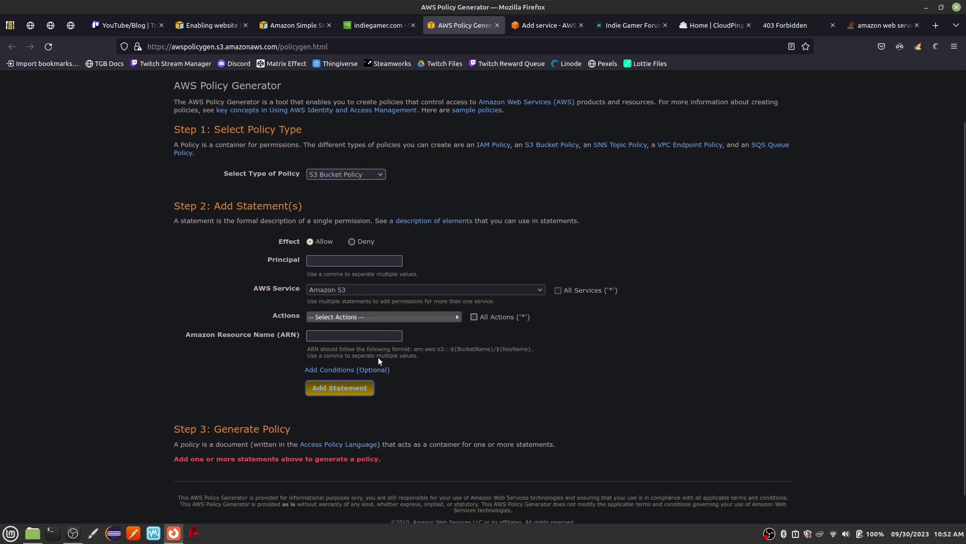
click(402, 316)
scroll(419, 369, down, 15)
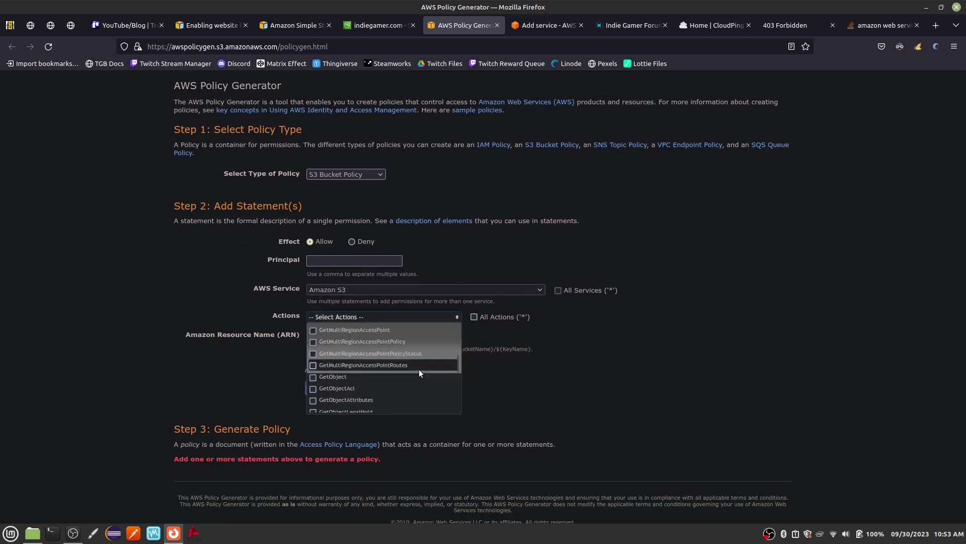
click(313, 377)
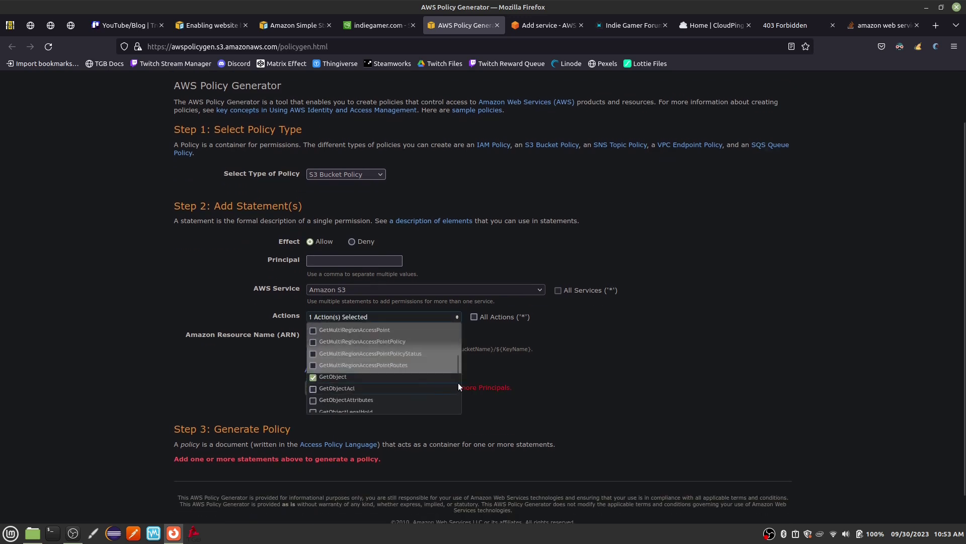
click(553, 381)
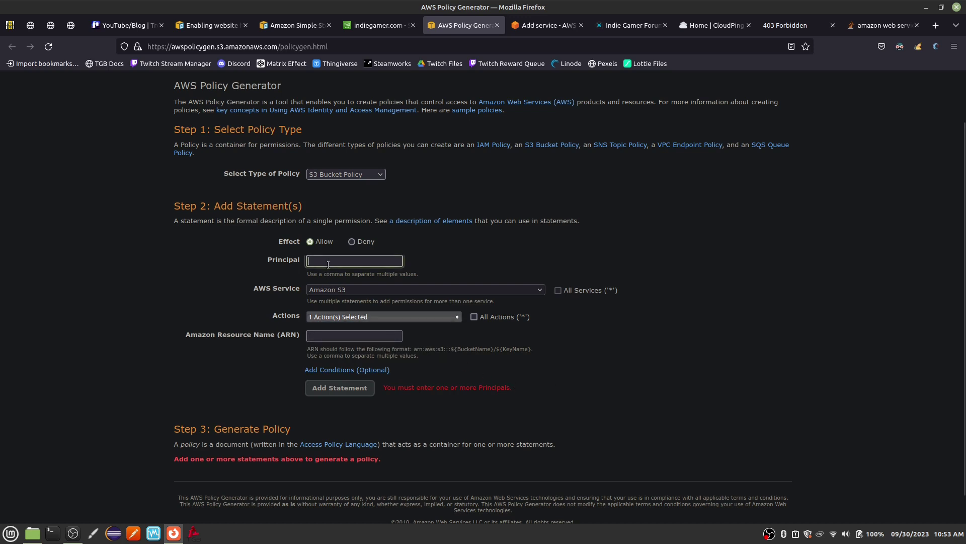
key(Return)
Set the resource ARN to arn:aws:s3:::indiegamer.com/* and add the statement to the policy
click(388, 333)
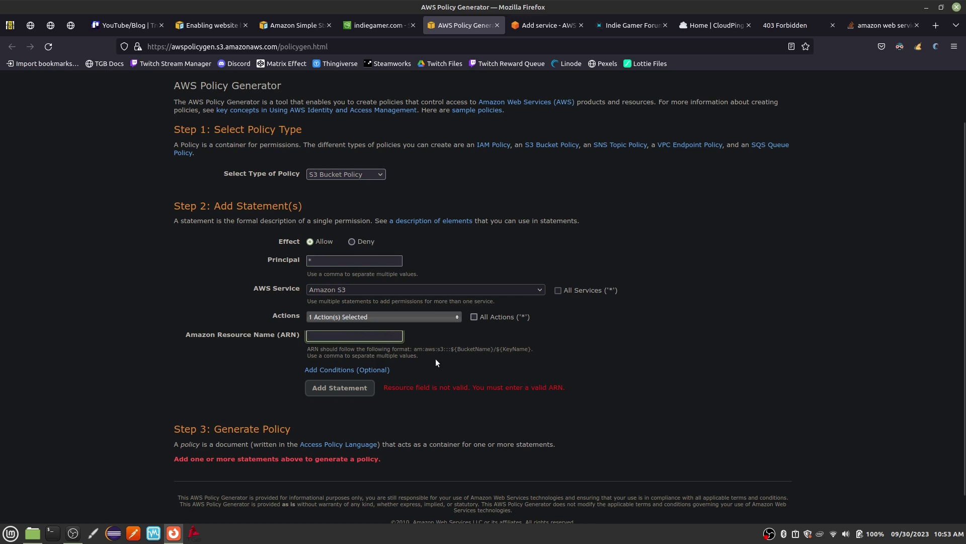
drag(414, 349, 496, 350)
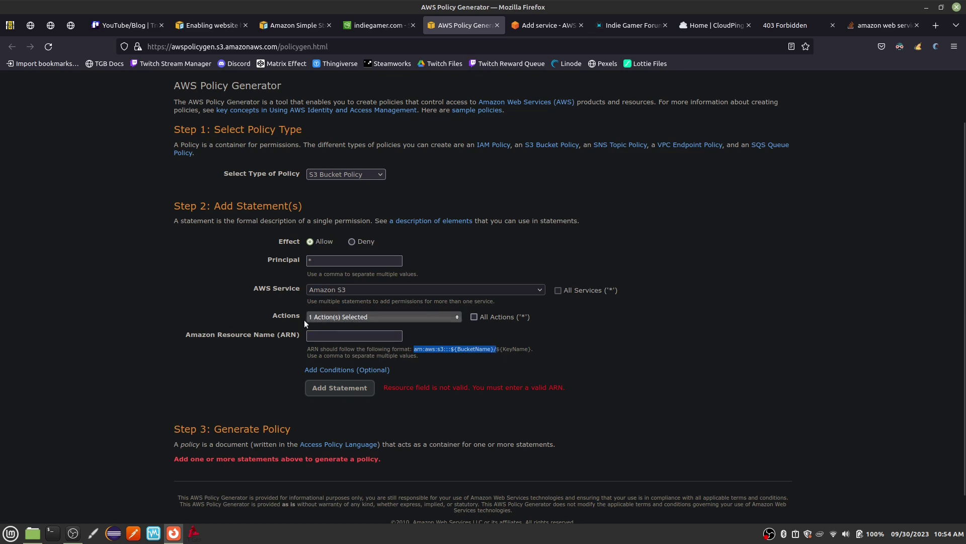
middle_click(322, 335)
drag(345, 335, 399, 335)
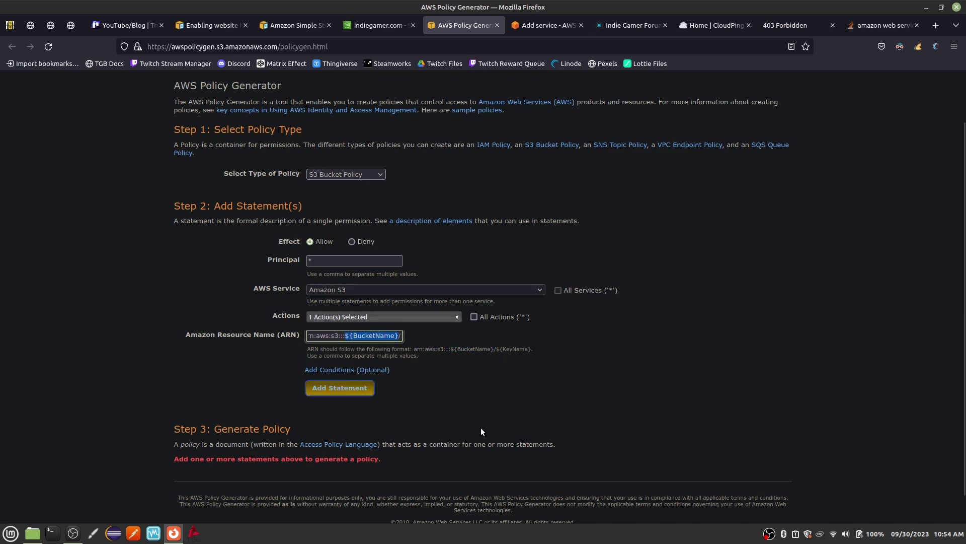
text(indiegamer.com)
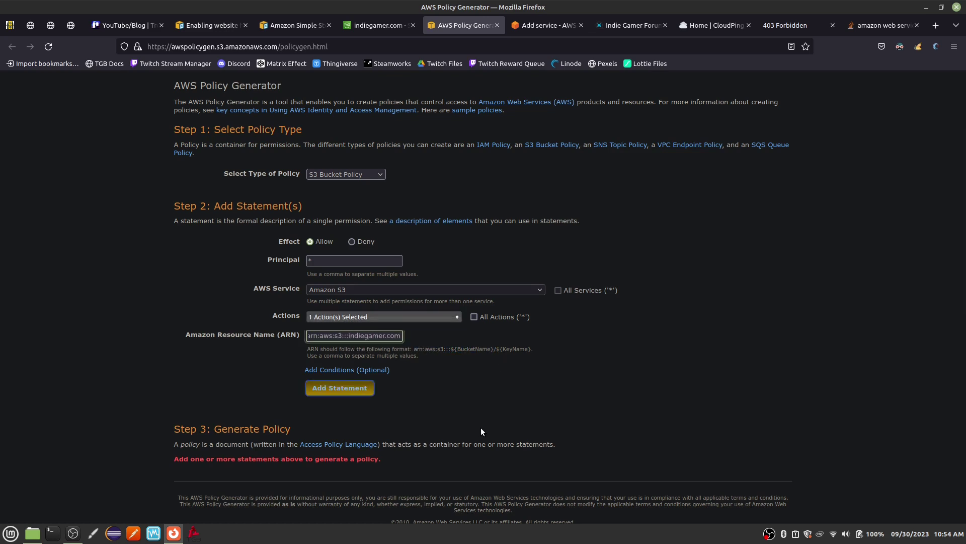
text(/*)
scroll(347, 367, down, 1)
click(336, 356)
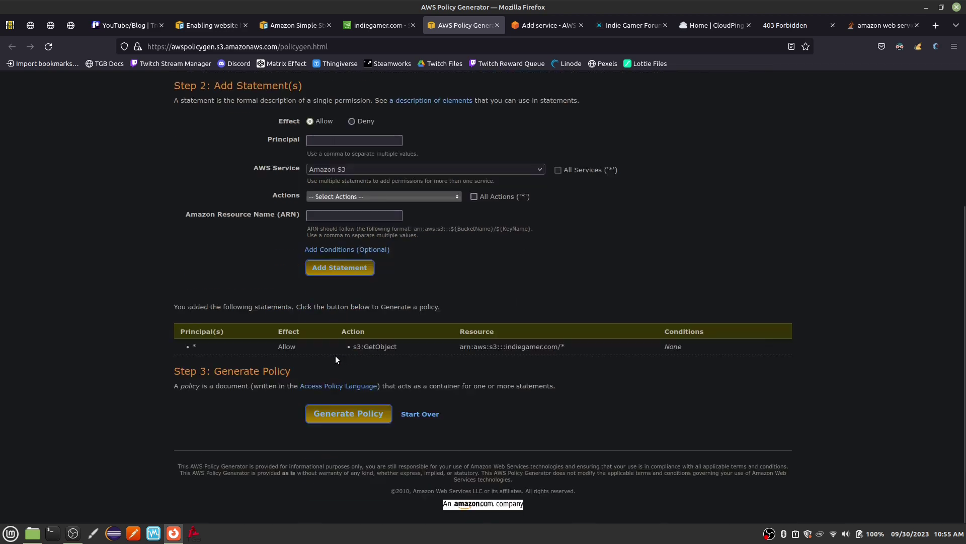
Generate the policy, copy its whole JSON document and paste it into the indiegamer.com bucket policy editor
click(348, 417)
drag(314, 340, 299, 219)
key(ctrl+c)
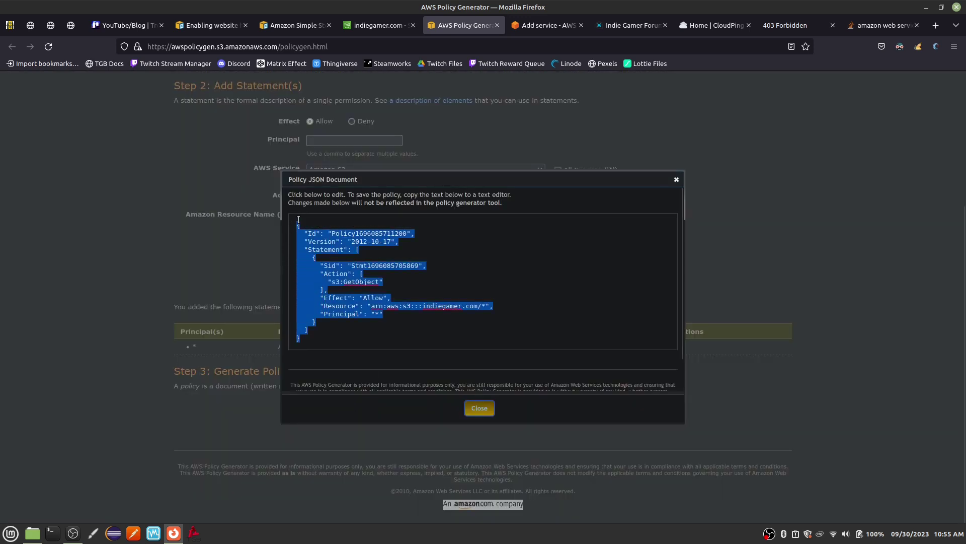
click(373, 26)
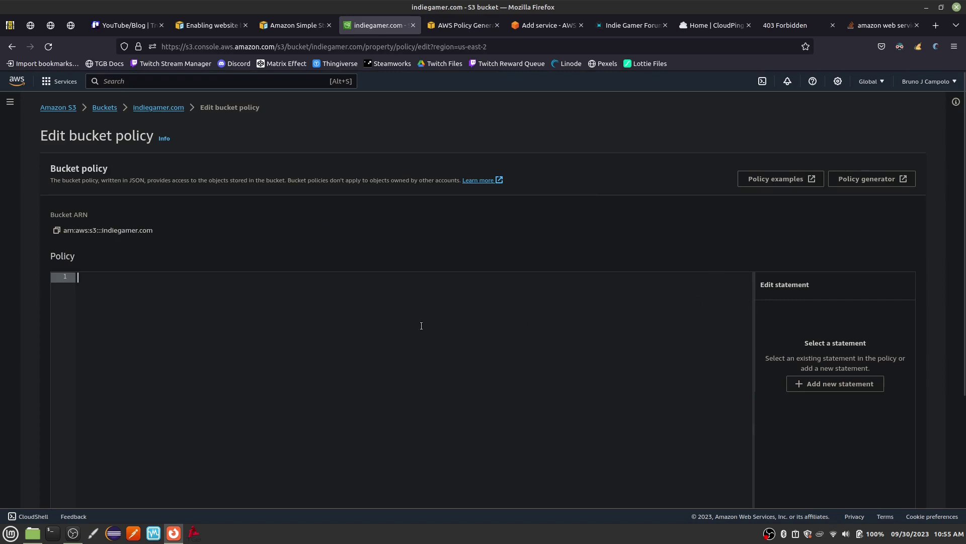
key(ctrl+v)
Change the policy Id to IndieGamerPolicy and the statement Sid to PublicReadAccess, and save the bucket policy
double_click(146, 286)
text(IndieGamerPolicy)
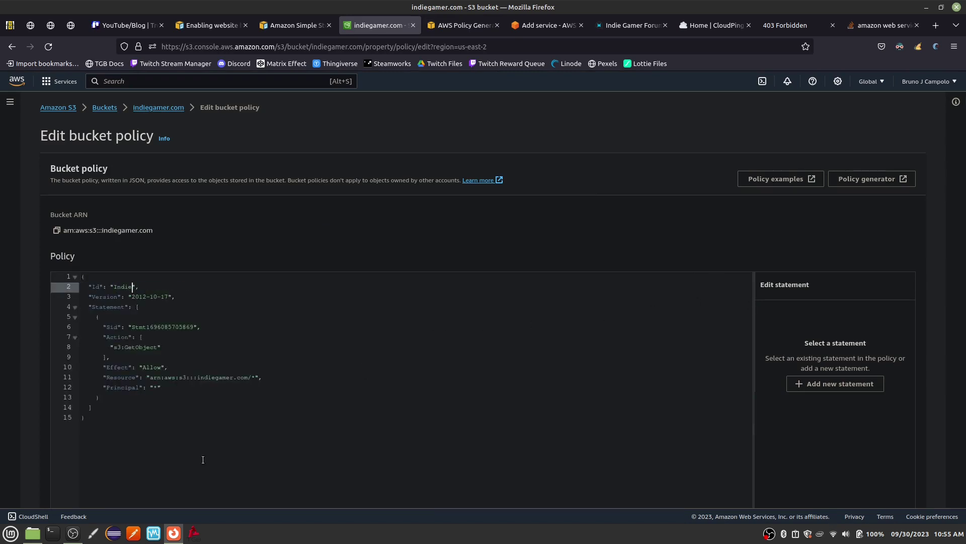
click(158, 327)
double_click(158, 327)
text(PublicReadAccess)
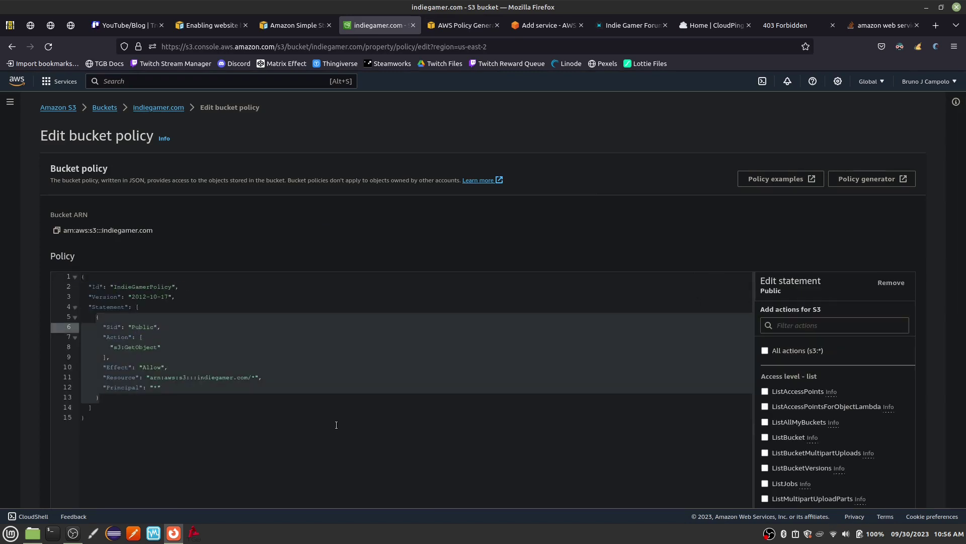
key(Down)
key(Down)
key(Down)
scroll(730, 244, down, 3)
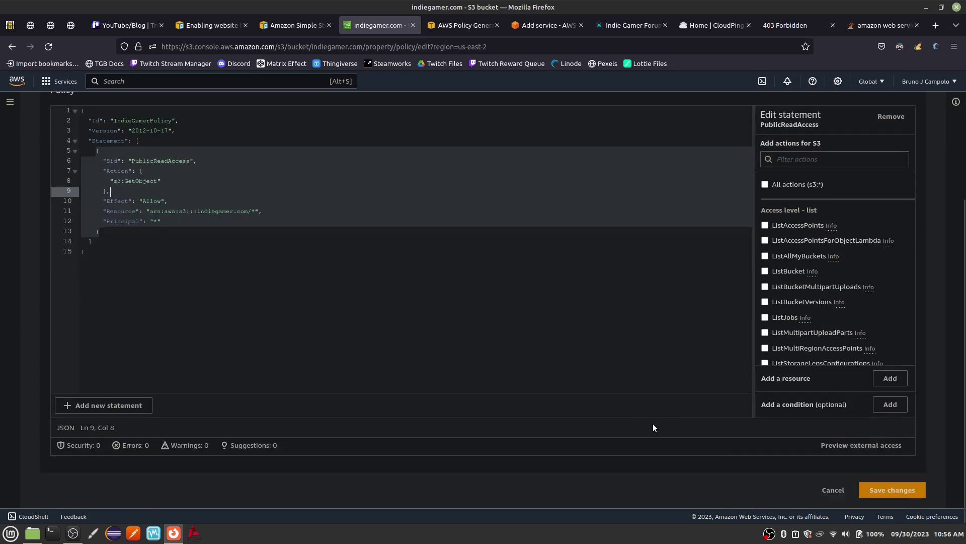
click(886, 491)
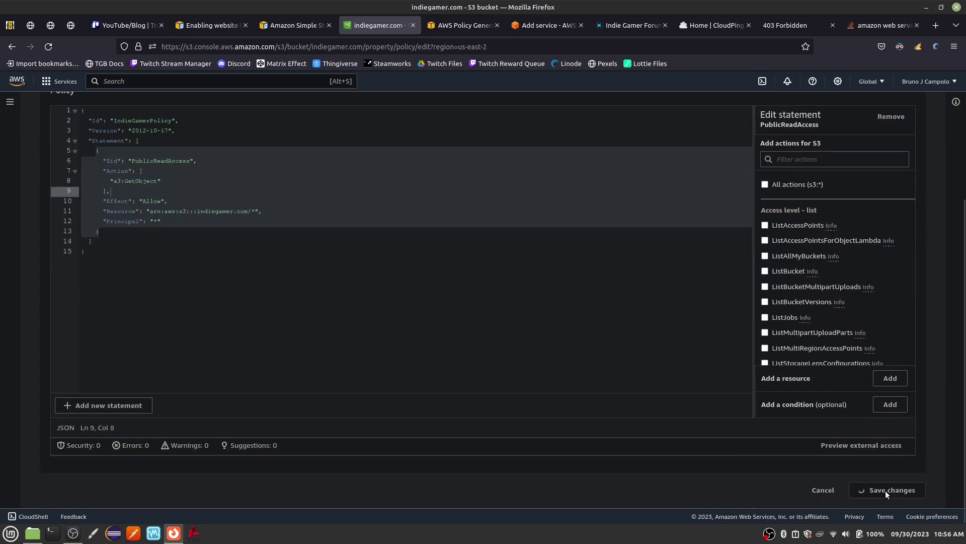
Reload the bucket's website endpoint page, look over the loaded site and copy its address
click(781, 26)
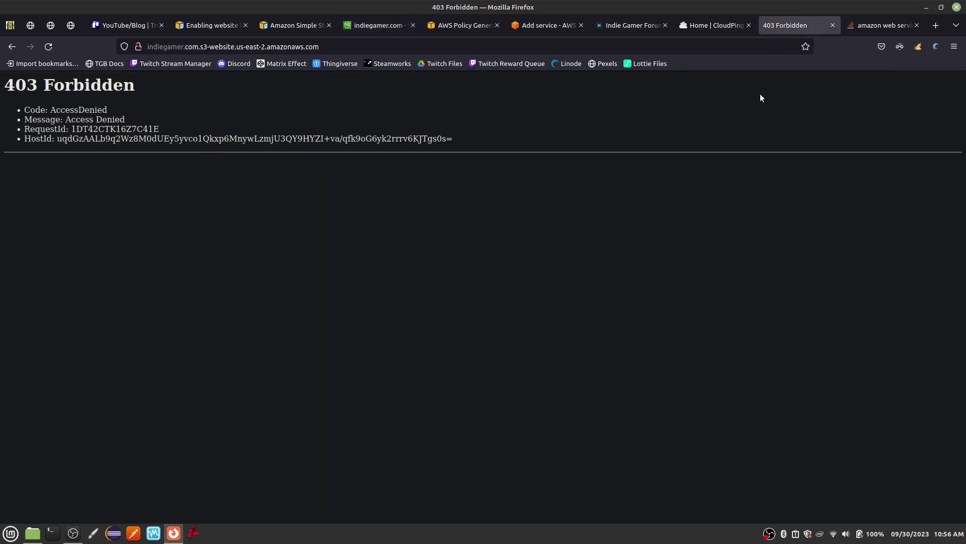
key(F5)
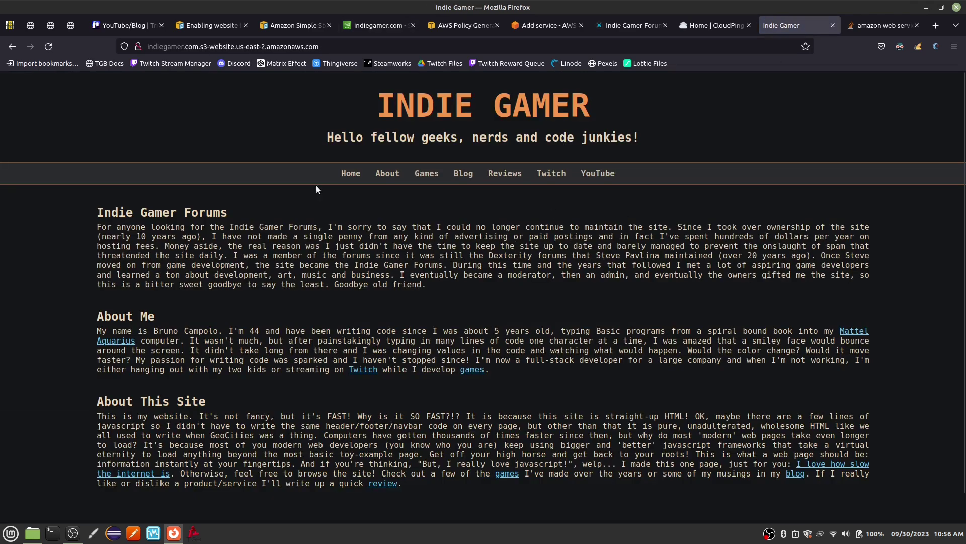
drag(274, 107, 798, 501)
click(798, 500)
click(318, 46)
key(ctrl+c)
click(55, 118)
Open Namecheap in a new browser tab and go to the Advanced DNS host records of indiegamer.com
click(936, 25)
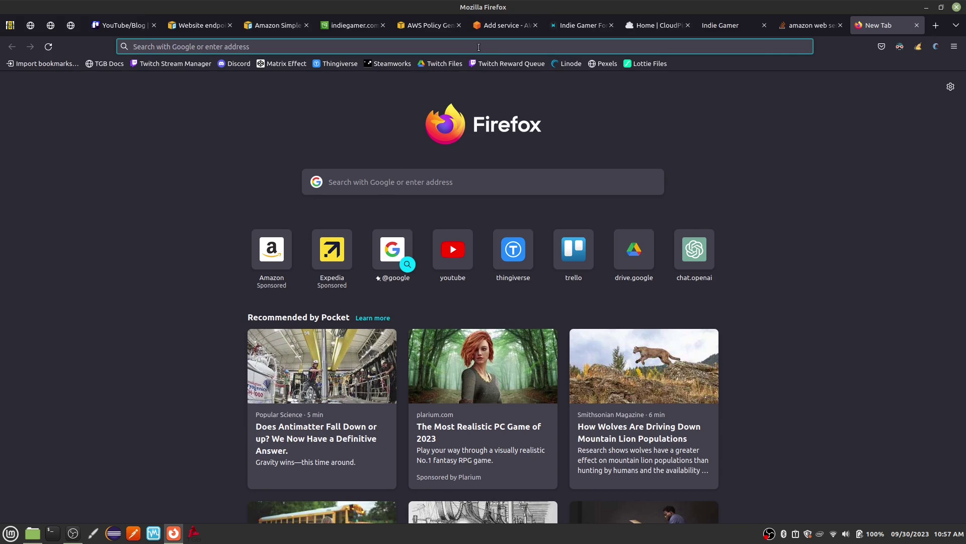
text(name)
key(Return)
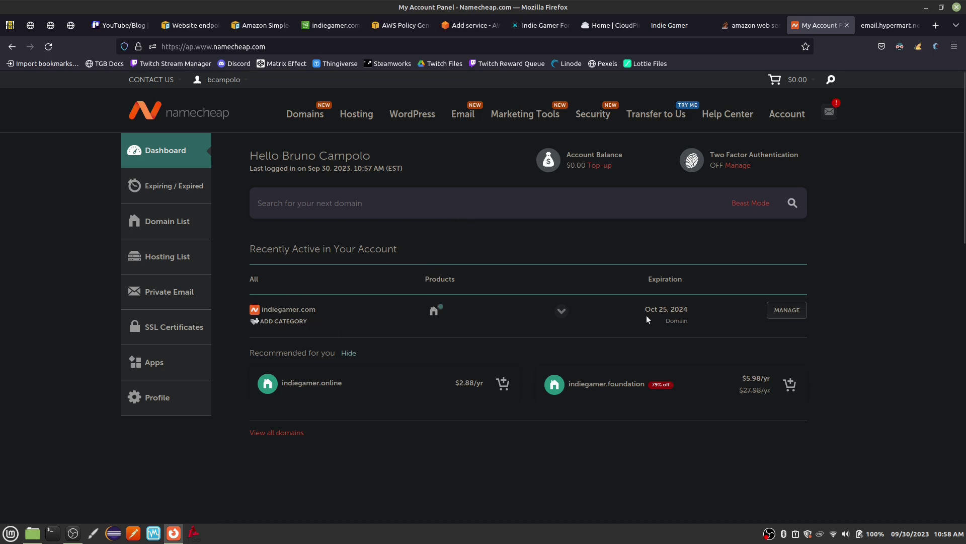
click(787, 312)
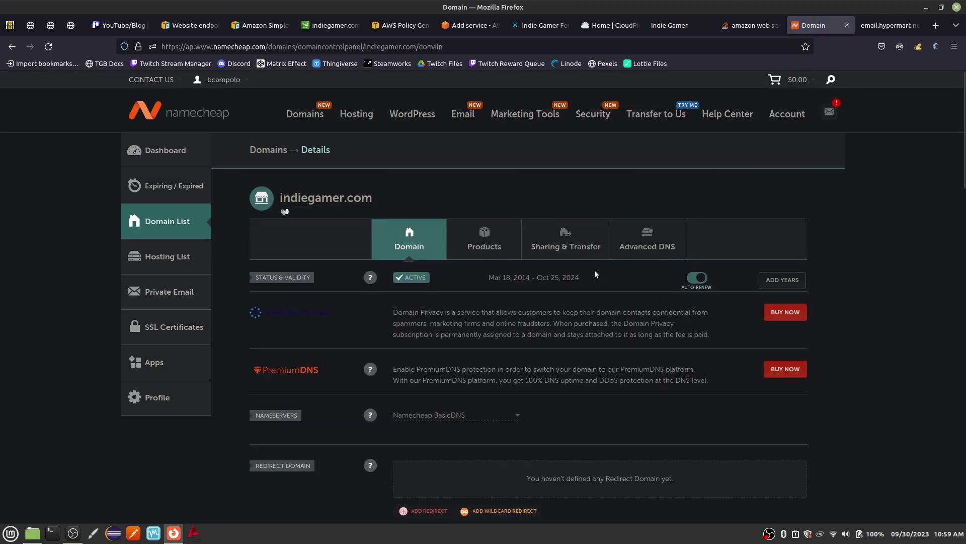
click(651, 241)
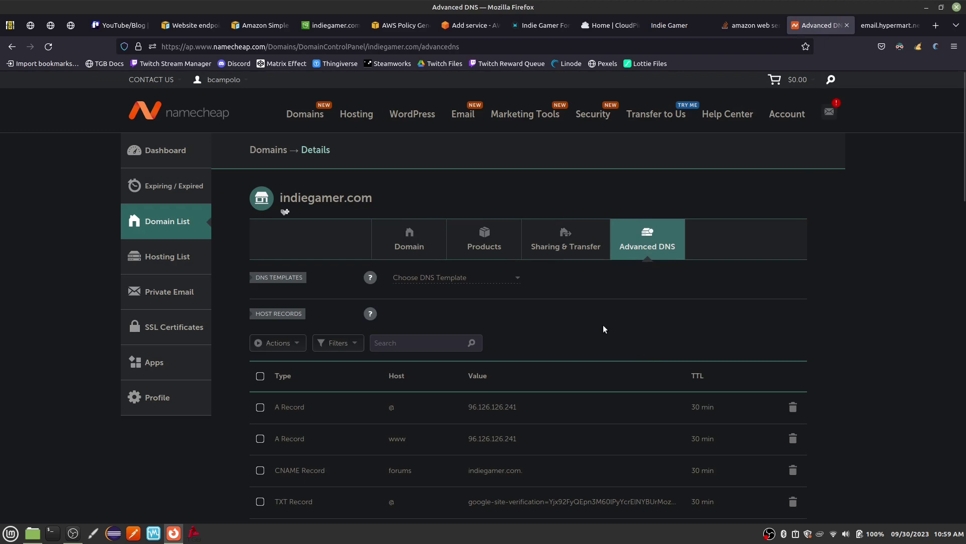
scroll(539, 334, down, 3)
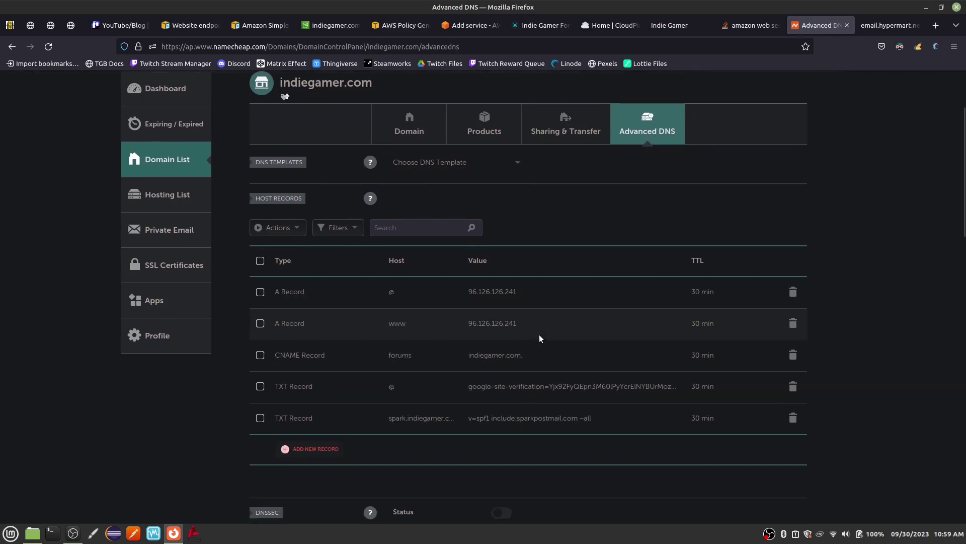
Add a new host record for indiegamer.com and set its type to CNAME Record
click(312, 449)
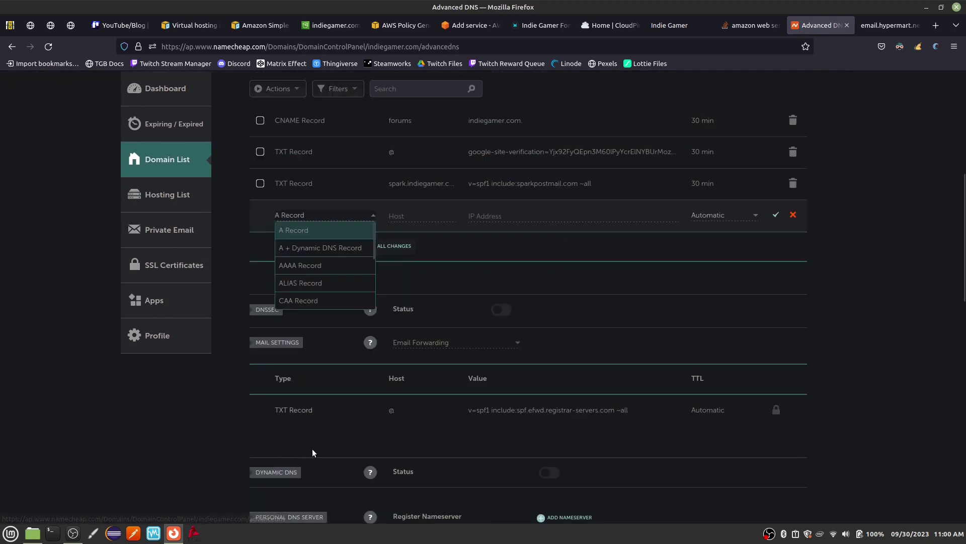
scroll(308, 287, down, 2)
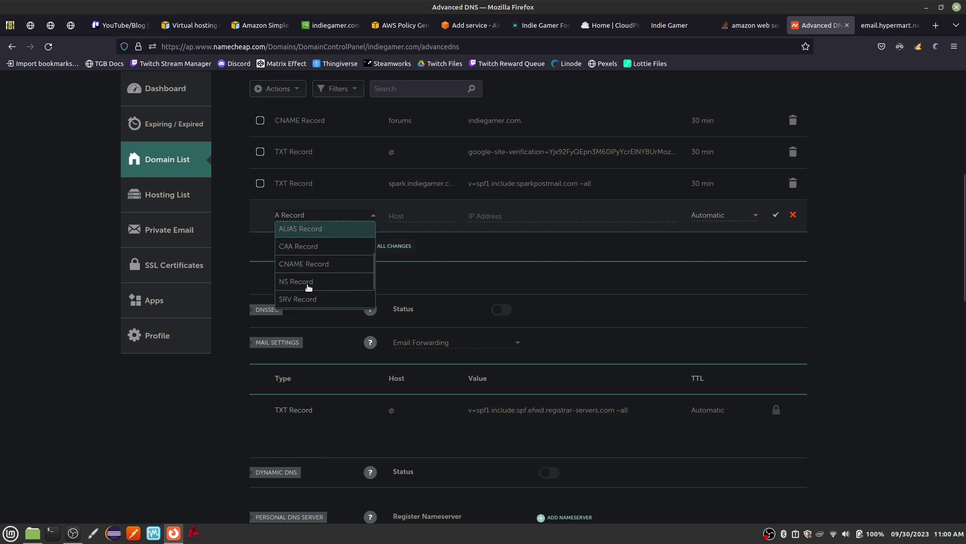
scroll(309, 287, down, 2)
click(307, 231)
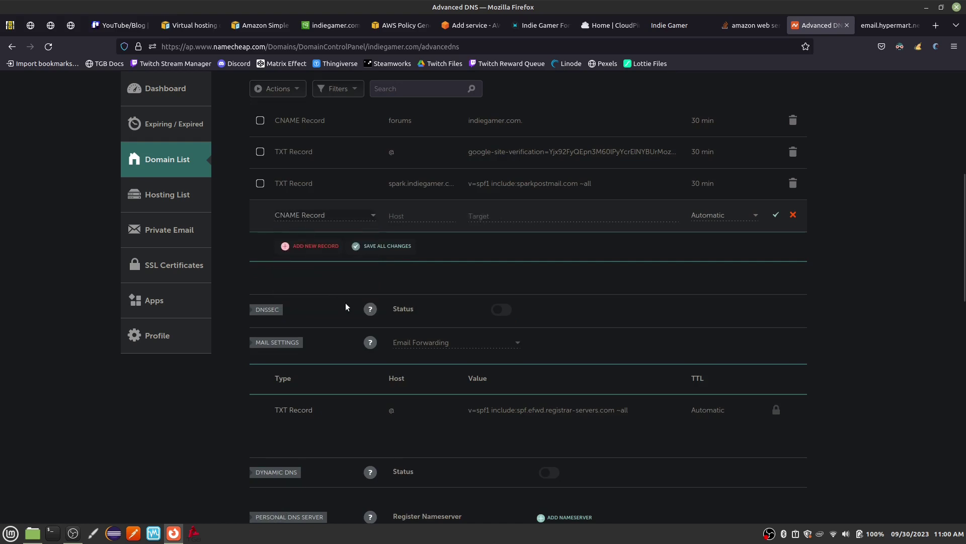
scroll(409, 216, up, 3)
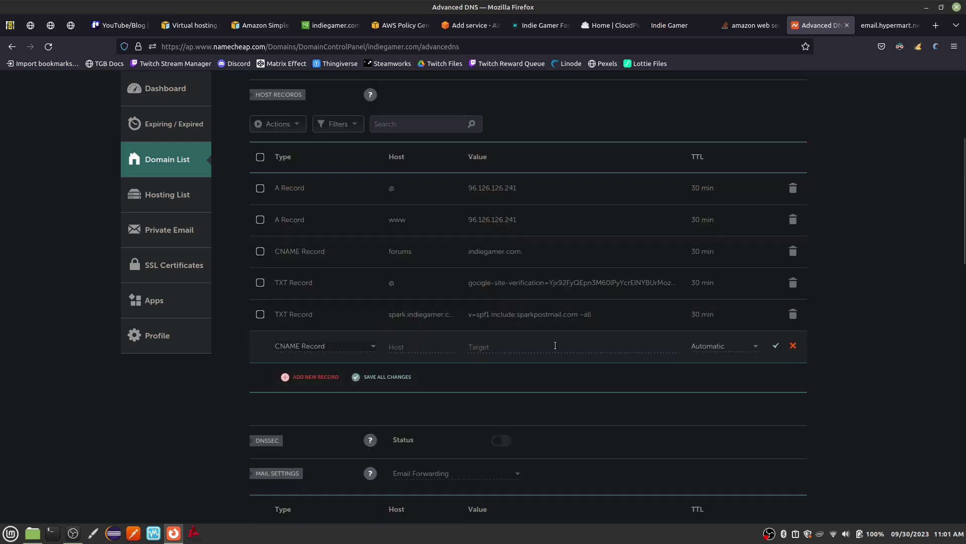
Paste the endpoint address as the record's target and trim it to indiegamer.com.s3-website.us-east-2.amazonaws.com, without protocol or trailing slash
click(556, 345)
click(655, 25)
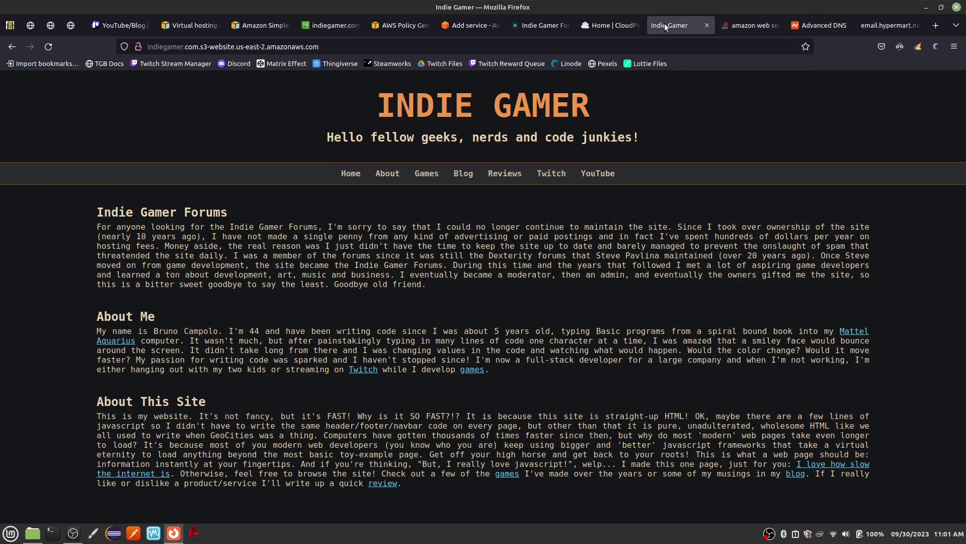
click(810, 25)
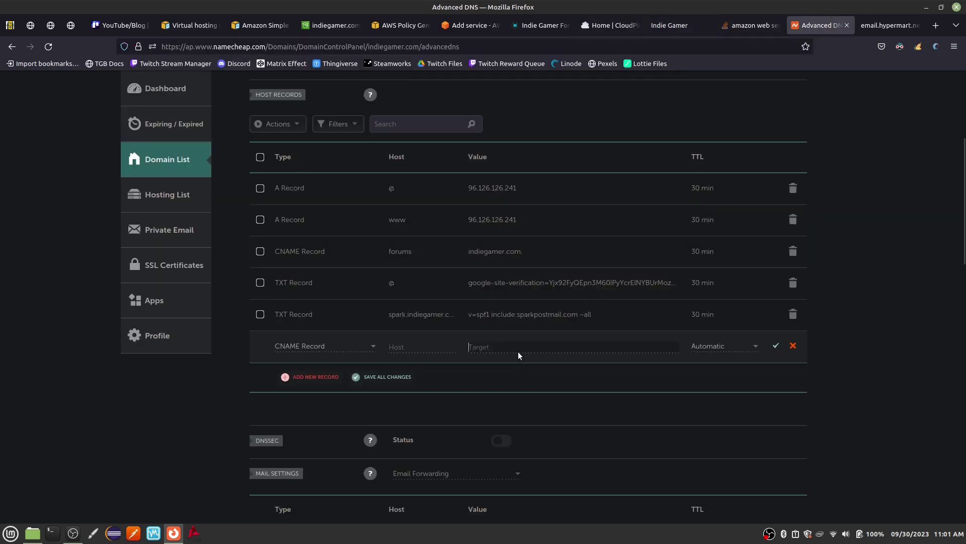
key(ctrl+v)
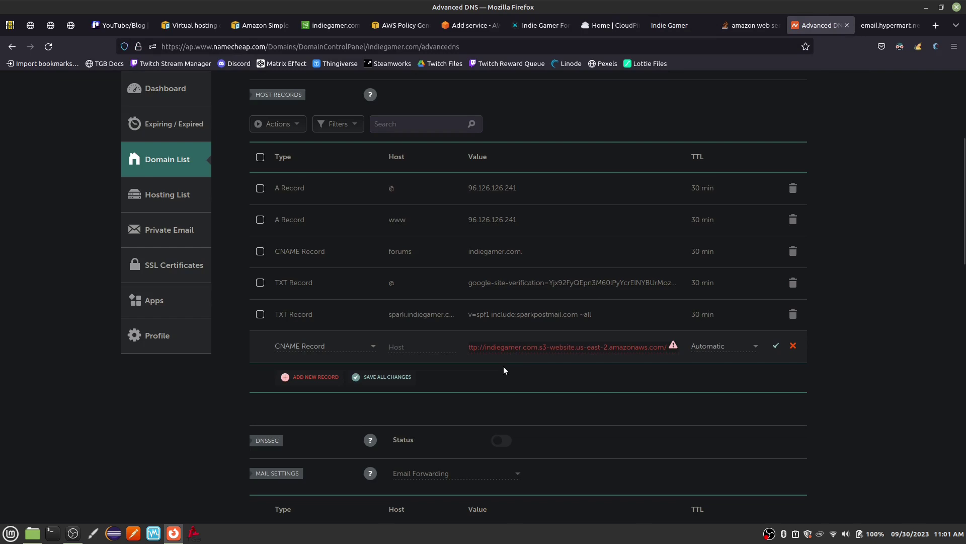
key(Delete)
key(Delete)
key(Delete)
key(Delete)
key(Delete)
key(Delete)
key(Delete)
key(BackSpace)
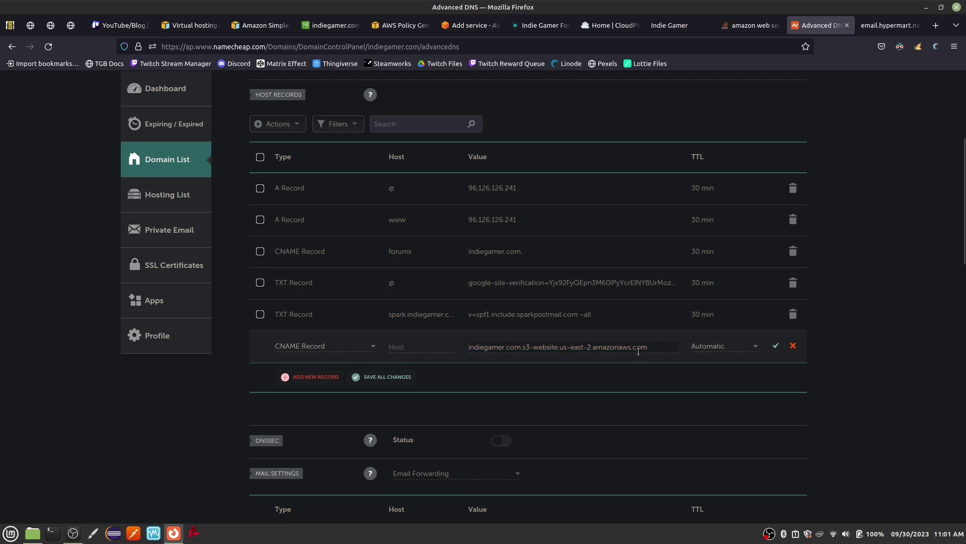
Set the new CNAME record's host to @ and save the record
click(415, 352)
text(@)
click(778, 346)
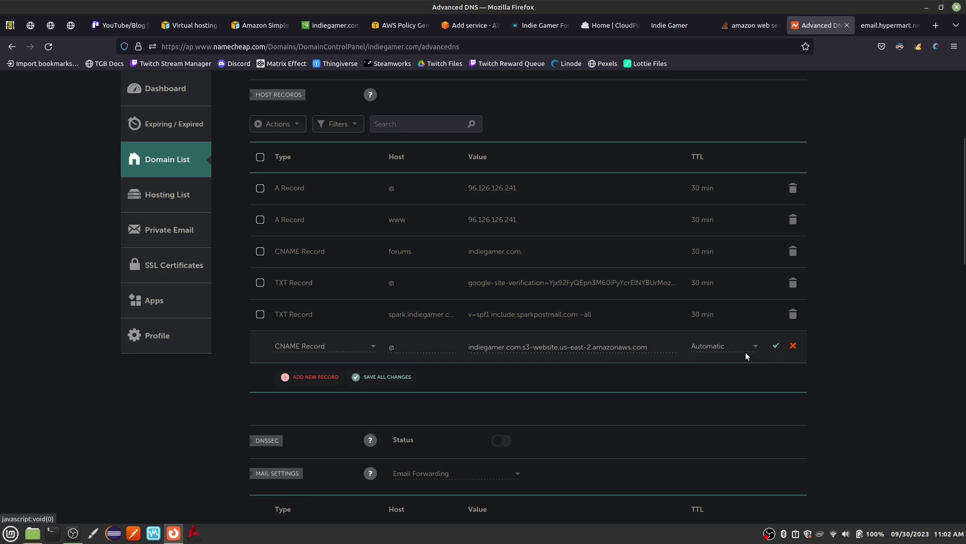
click(403, 333)
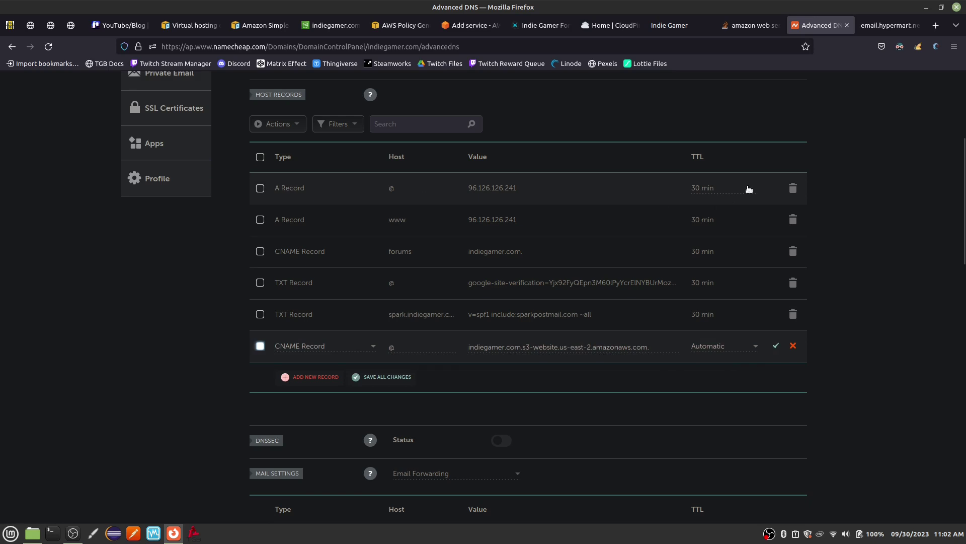
Delete the old host records: both A records, the forums CNAME record and the two TXT records
click(794, 188)
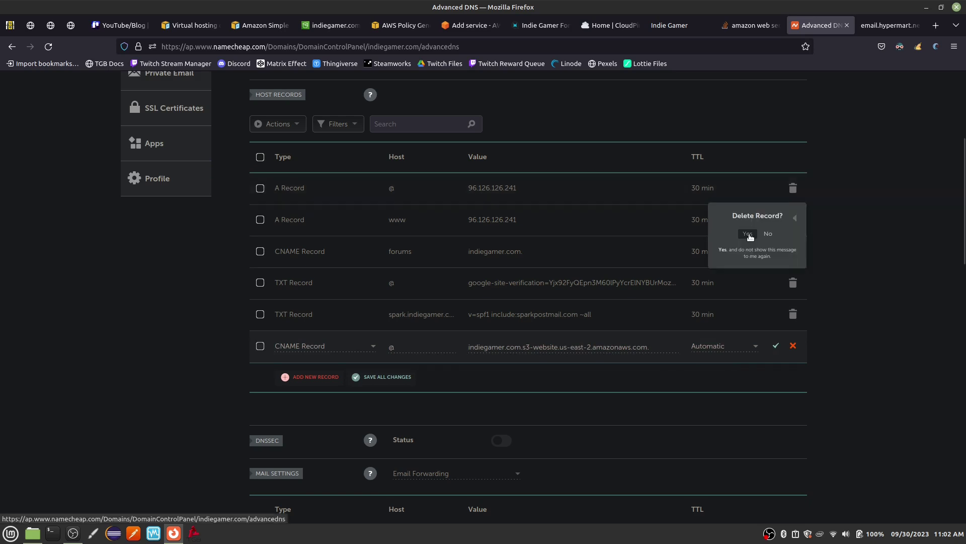
click(749, 238)
click(794, 188)
click(750, 238)
click(794, 190)
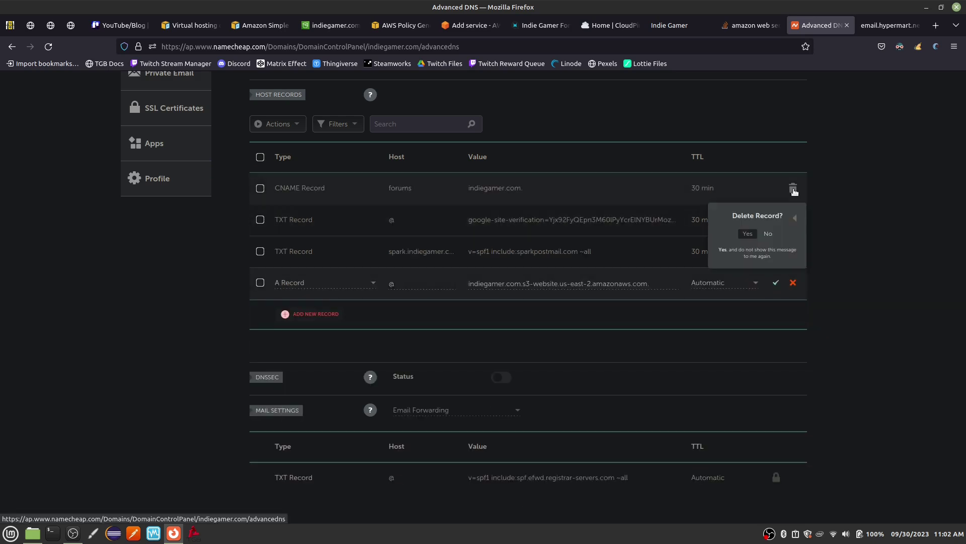
click(750, 237)
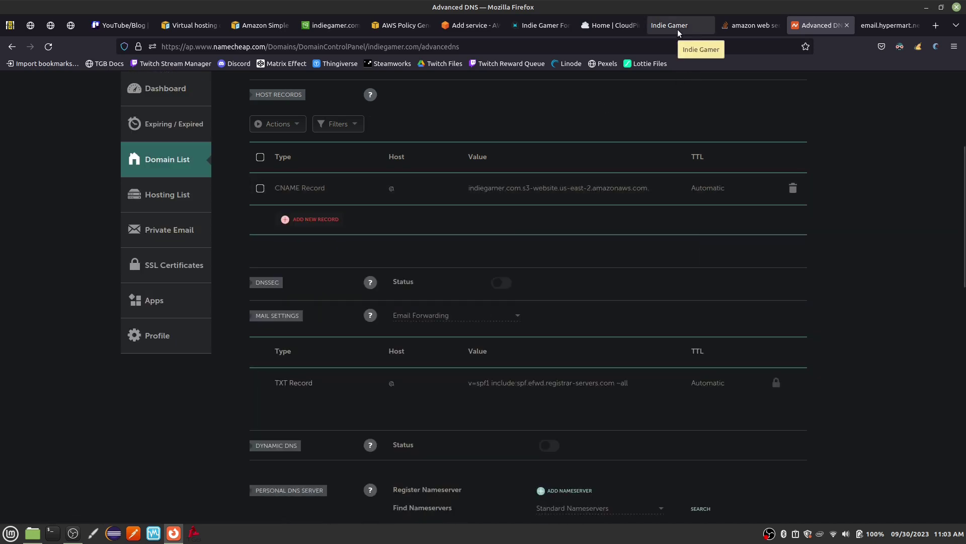
Open indiegamer.com in a new browser tab and check the page it serves
click(935, 25)
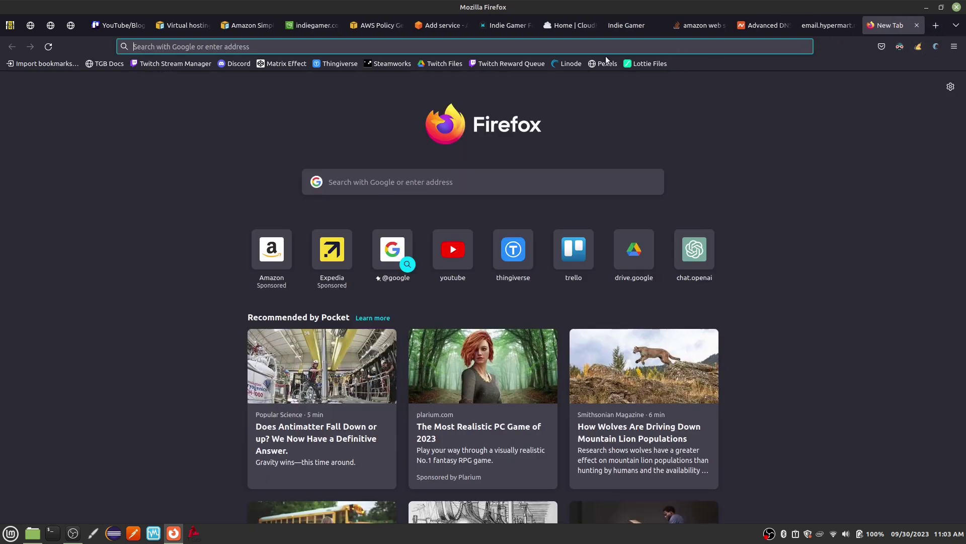
text(indie)
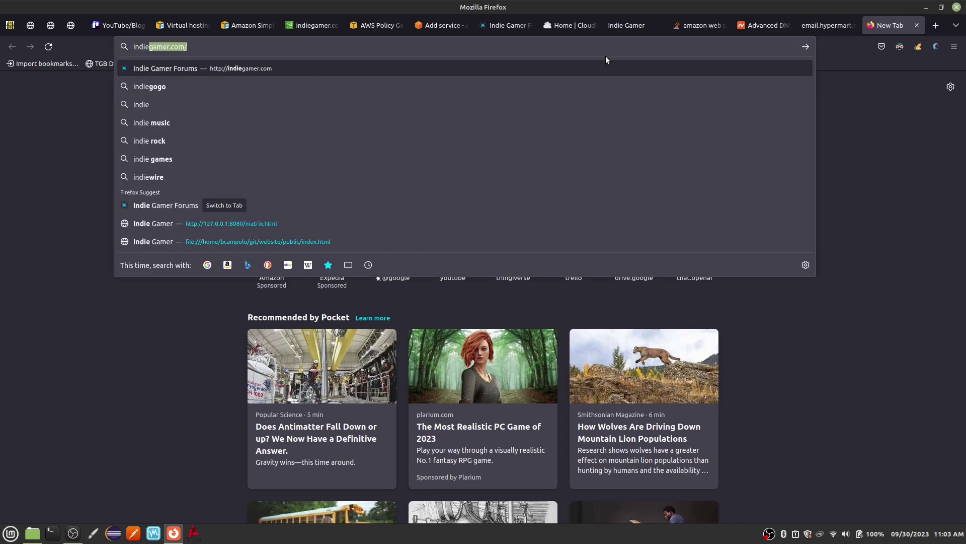
key(Return)
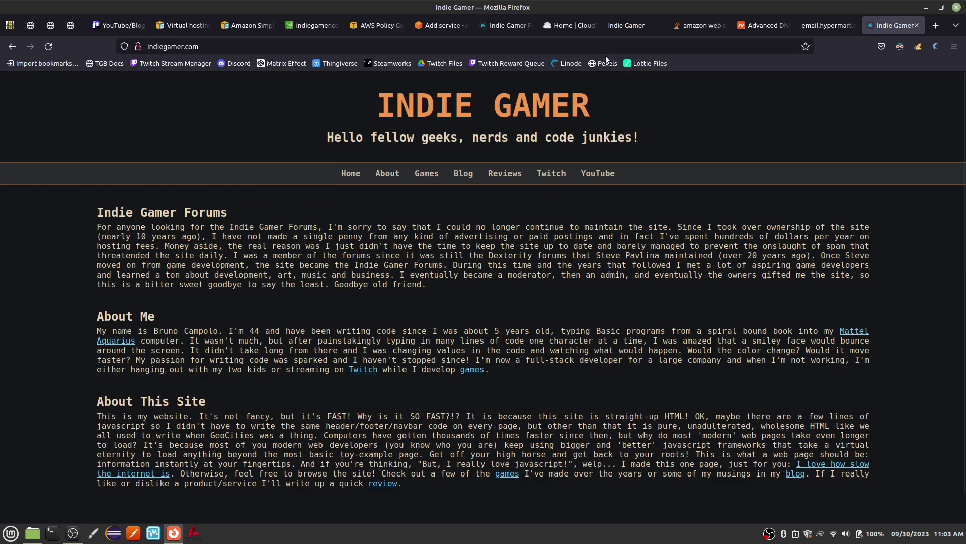
click(214, 48)
click(74, 110)
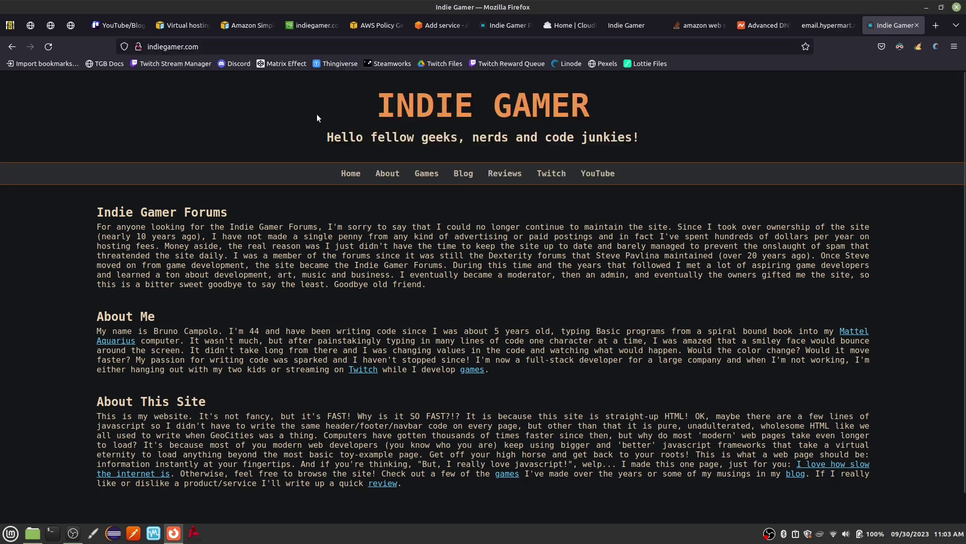
drag(392, 124, 665, 505)
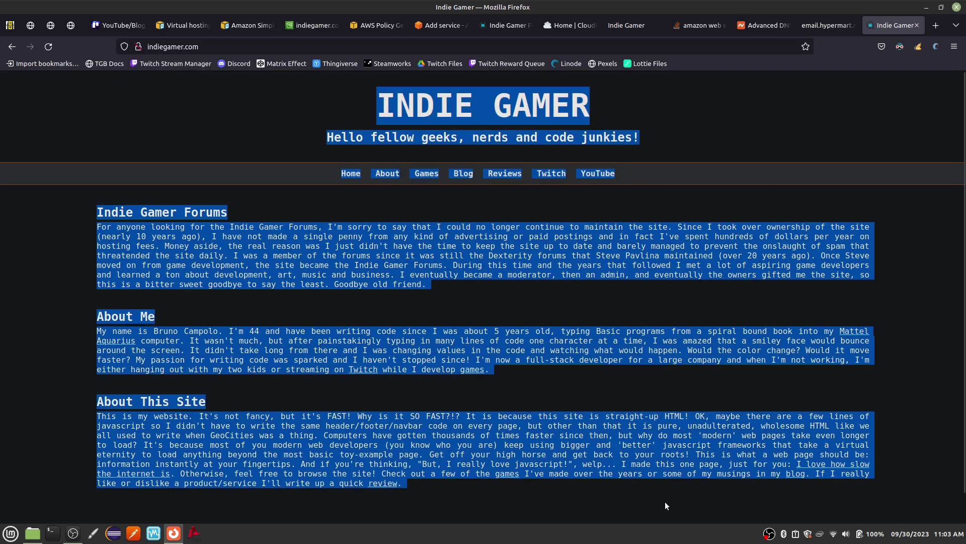
click(632, 395)
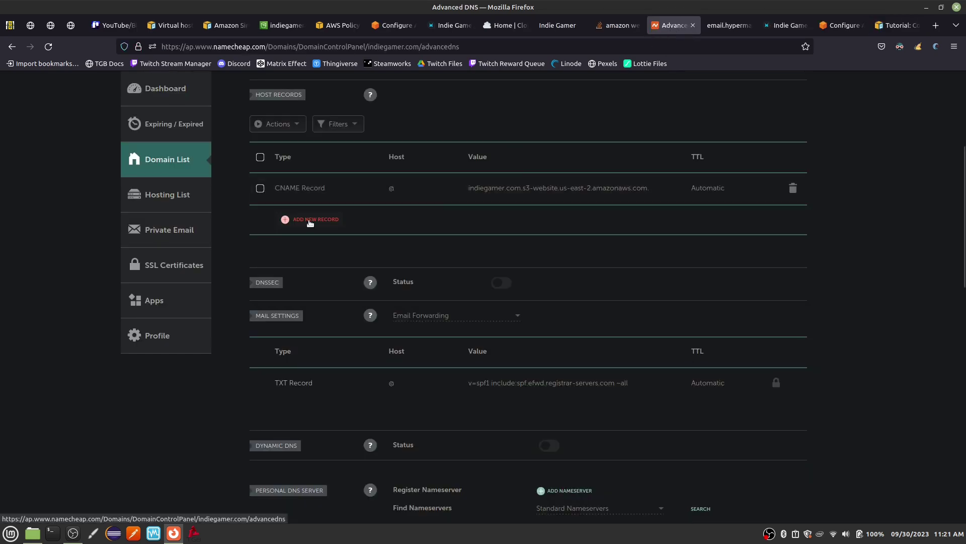
Add and save a CNAME record with host www and the @ record's copied target, indiegamer.com.s3-website.us-east-2.amazonaws.com
click(654, 189)
key(ctrl+a)
key(ctrl+c)
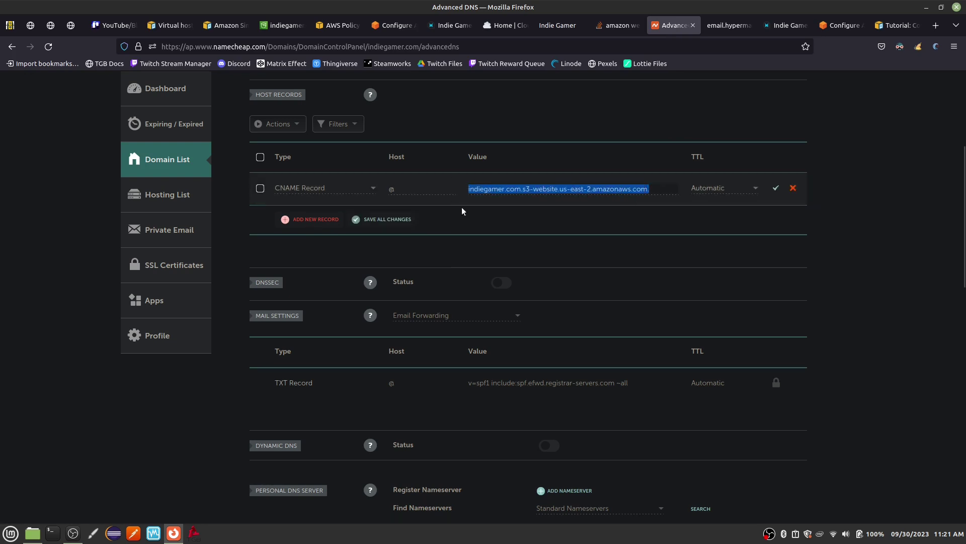
click(326, 219)
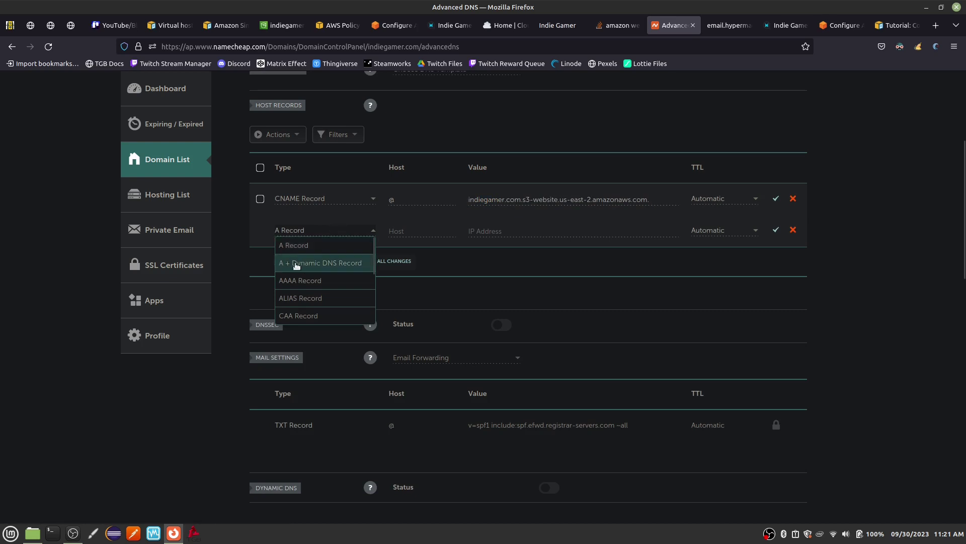
scroll(302, 282, down, 2)
click(300, 284)
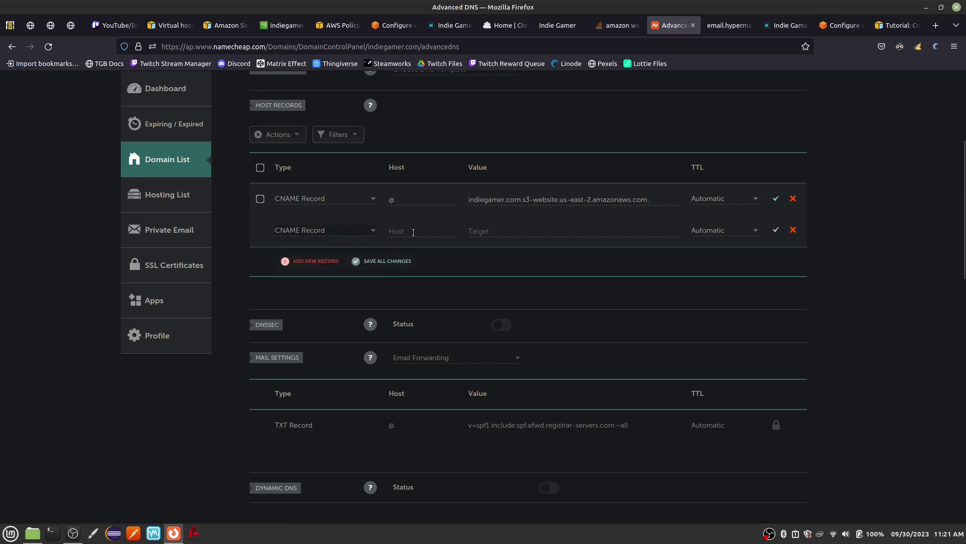
text(www)
key(ctrl+v)
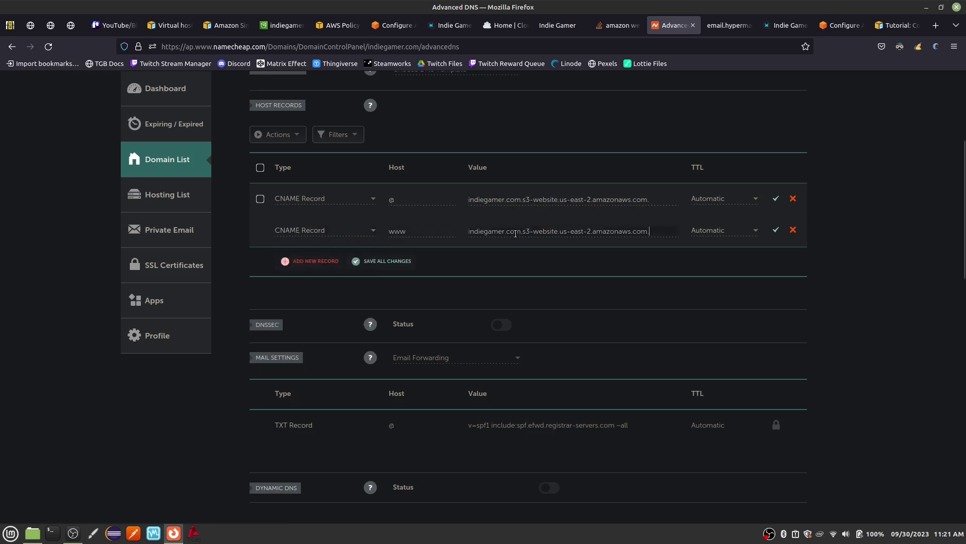
click(776, 231)
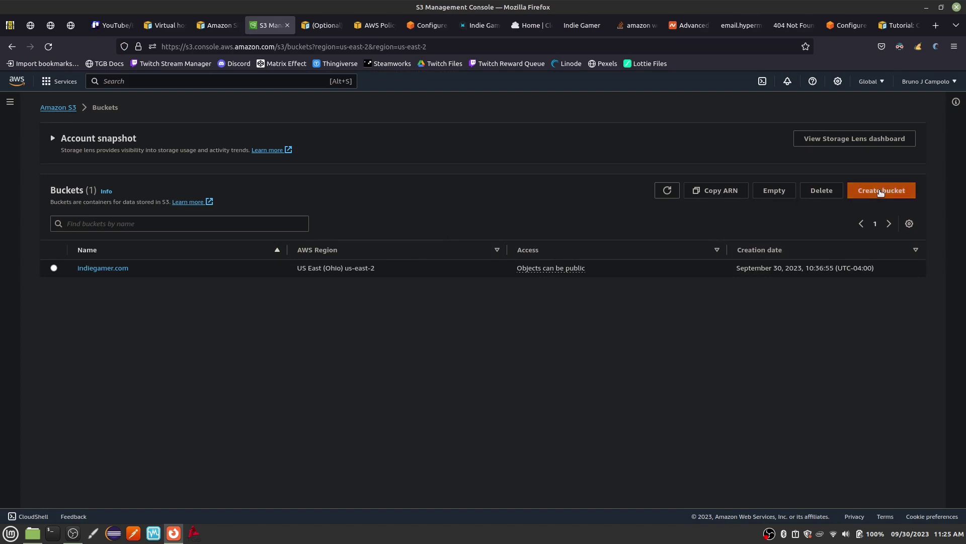
click(881, 191)
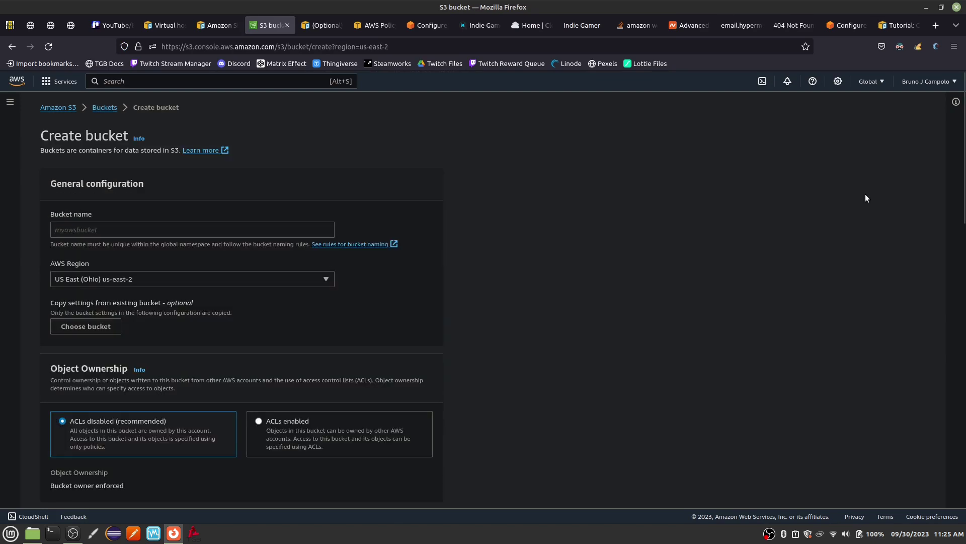
click(170, 231)
text(w)
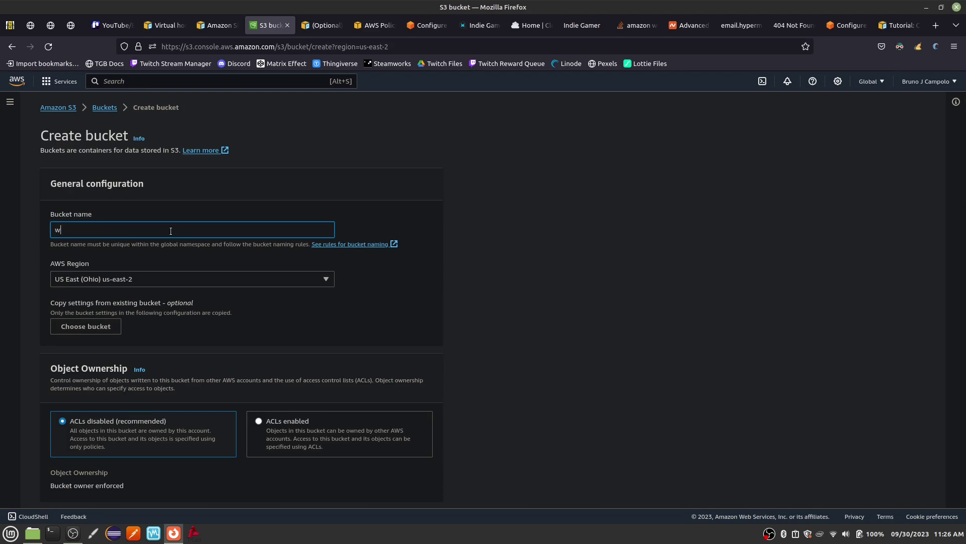
text(ww.indiegamer.com)
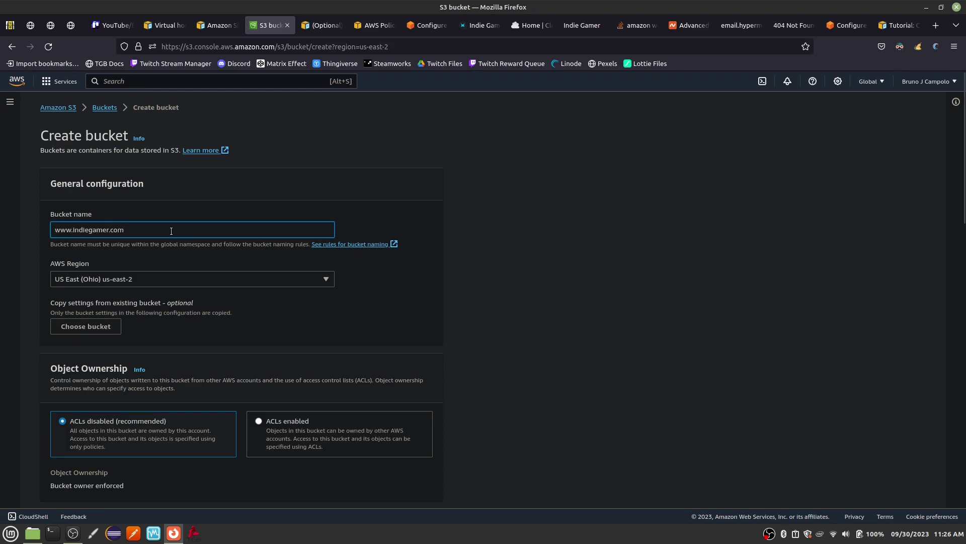
drag(74, 231, 56, 232)
Turn off blocking of all public access for the new bucket, acknowledge the warning and create the bucket
scroll(190, 341, down, 1)
scroll(176, 275, down, 3)
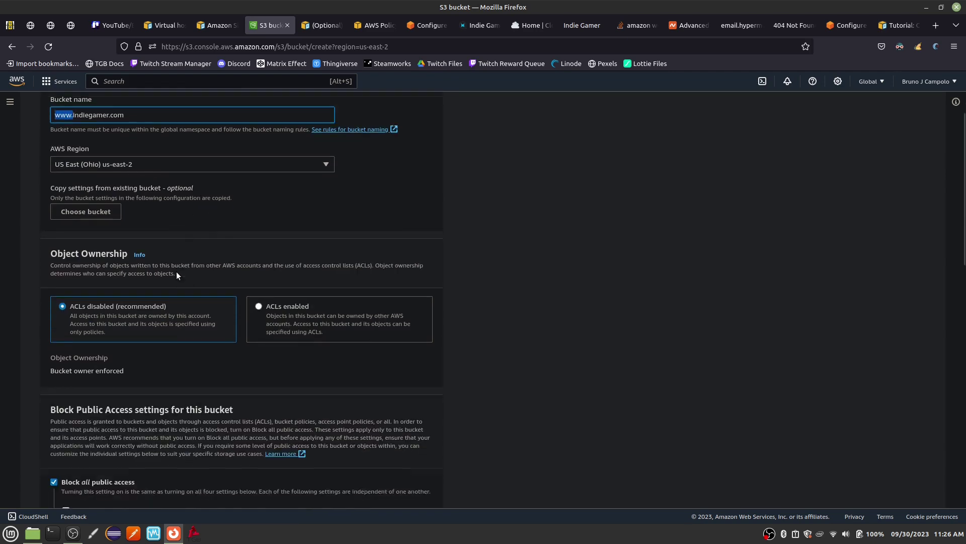
scroll(171, 281, down, 1)
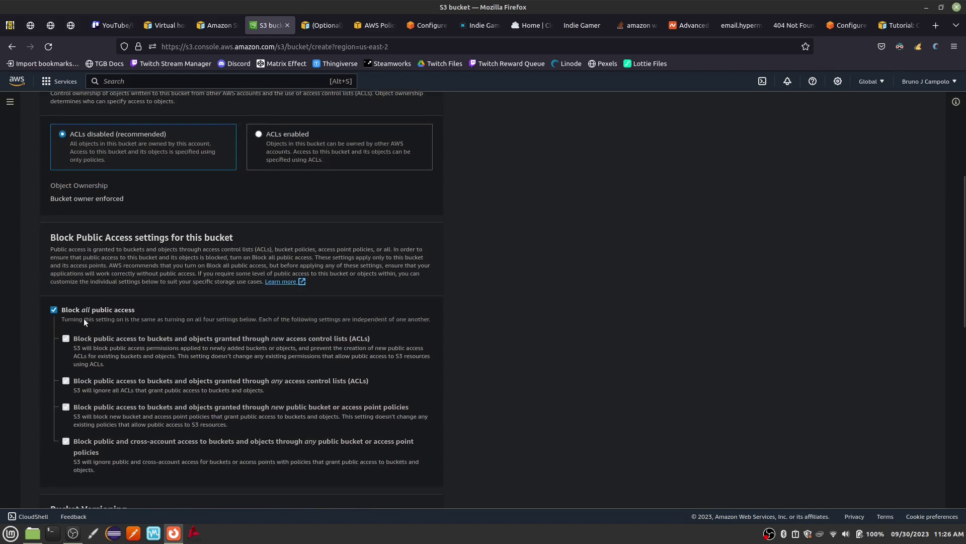
click(53, 309)
scroll(218, 297, down, 3)
click(135, 372)
scroll(230, 380, down, 8)
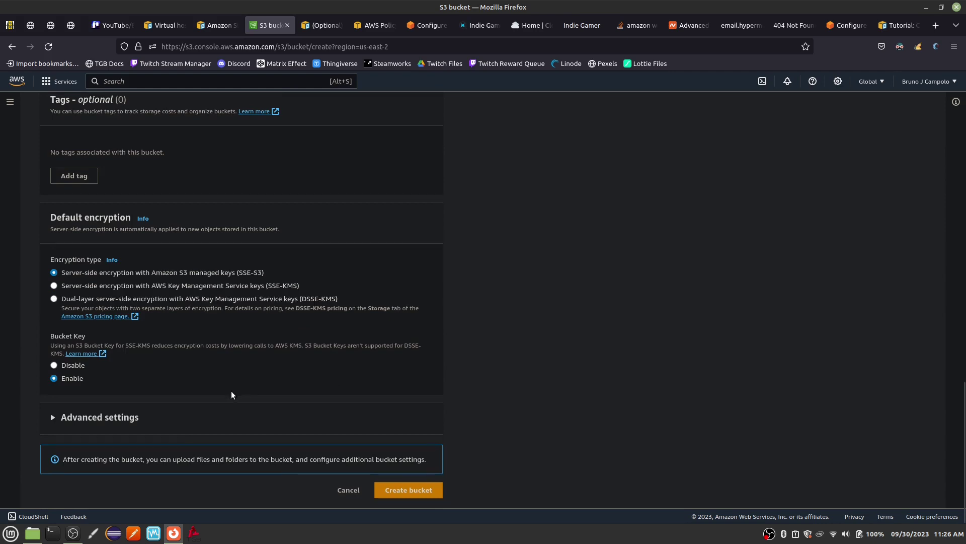
click(416, 495)
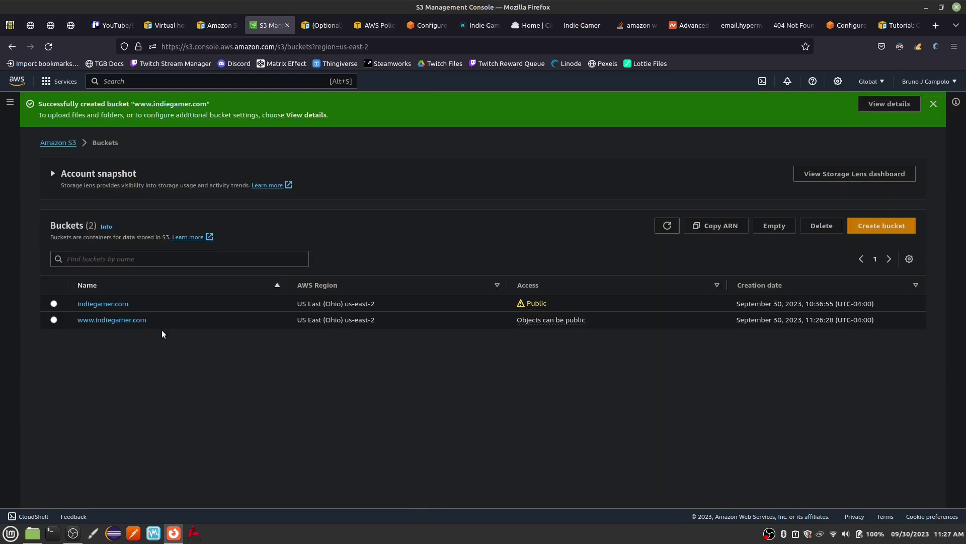
Copy the full bucket policy JSON from the indiegamer.com bucket's permissions
click(116, 305)
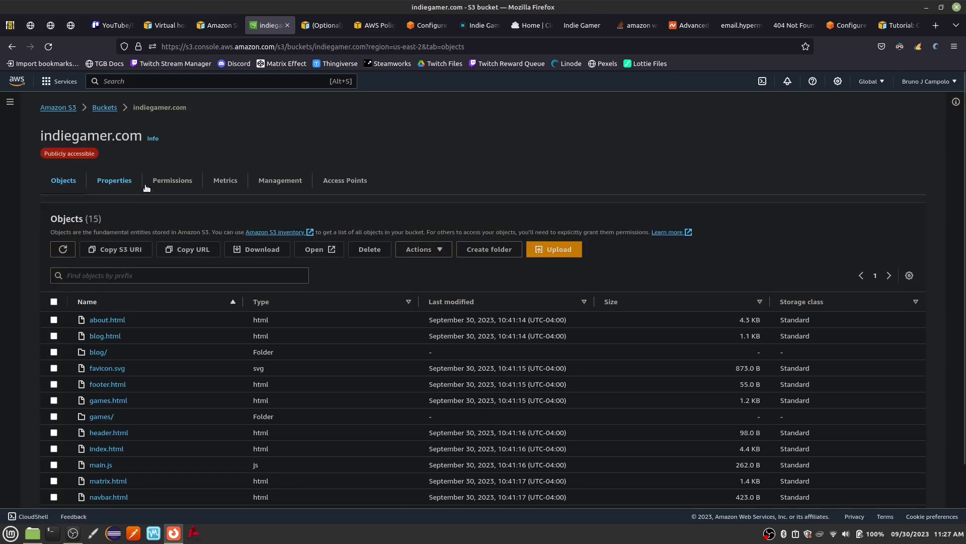
click(170, 181)
scroll(117, 455, down, 5)
drag(118, 455, 57, 294)
key(ctrl+c)
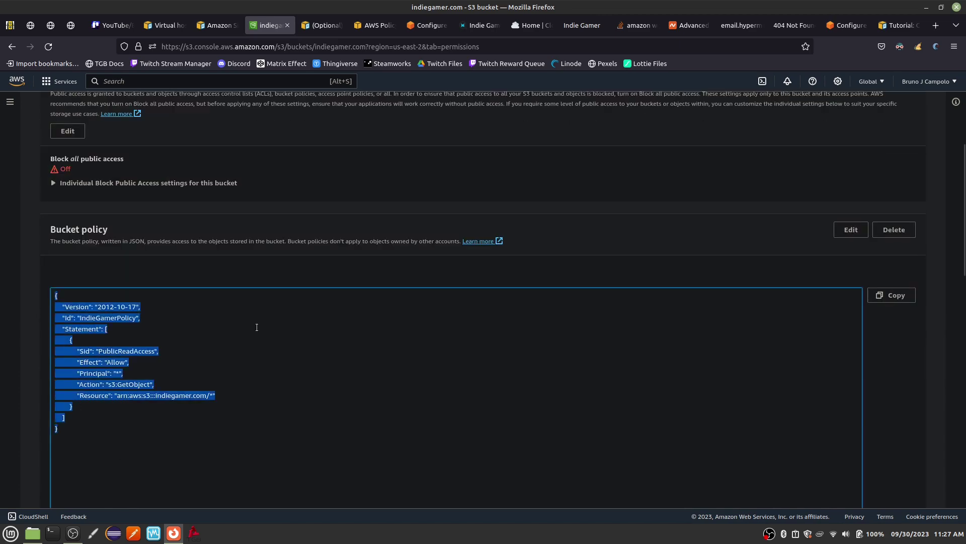
scroll(233, 153, up, 10)
click(105, 107)
click(108, 285)
click(174, 172)
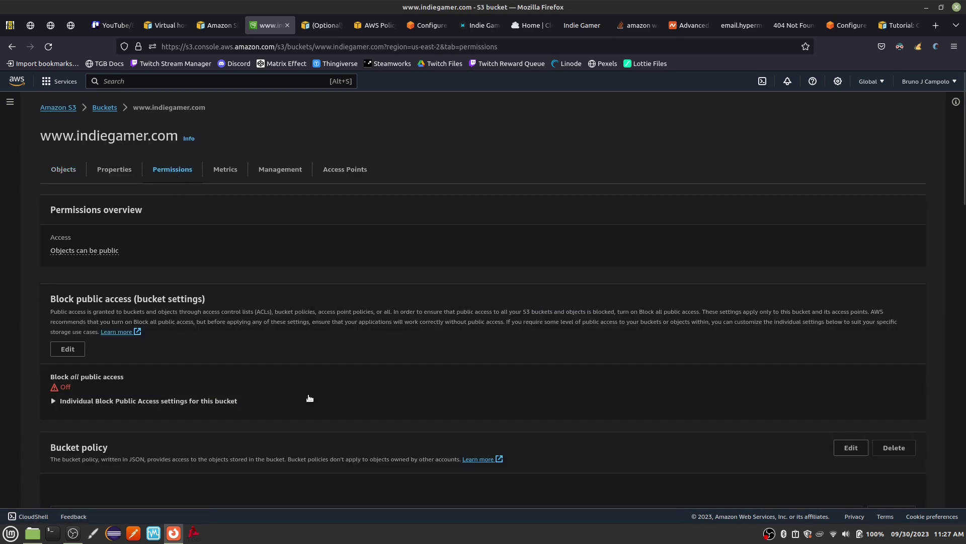
scroll(309, 397, down, 5)
click(850, 273)
key(ctrl+v)
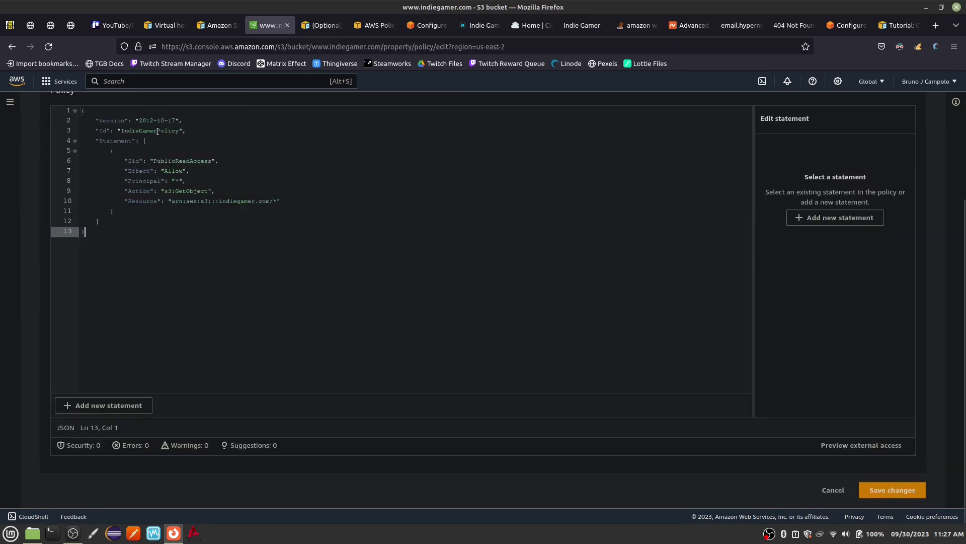
click(223, 201)
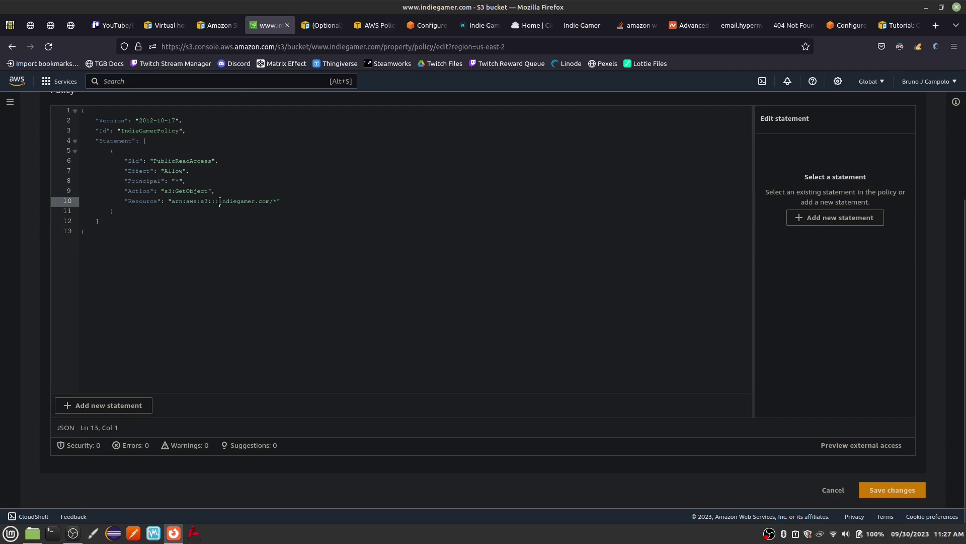
text(www.)
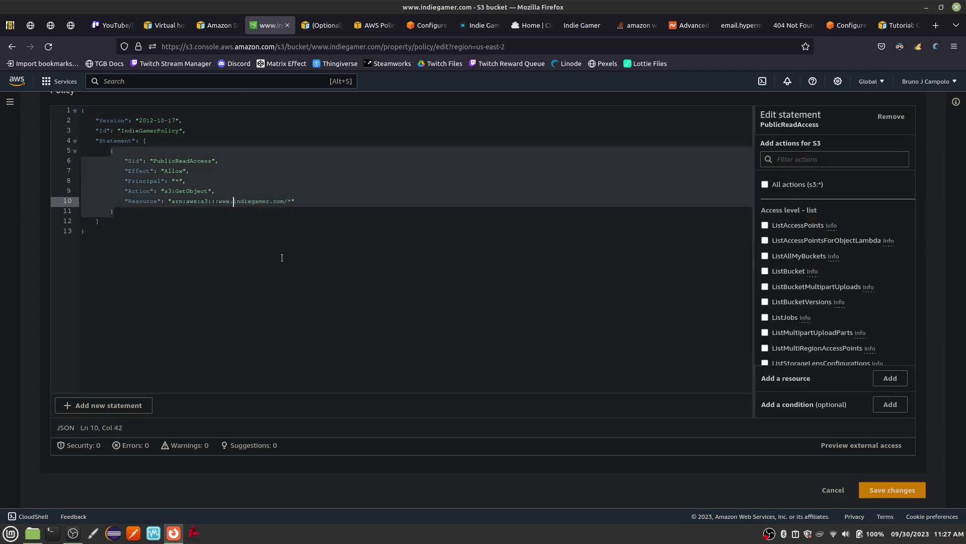
click(892, 490)
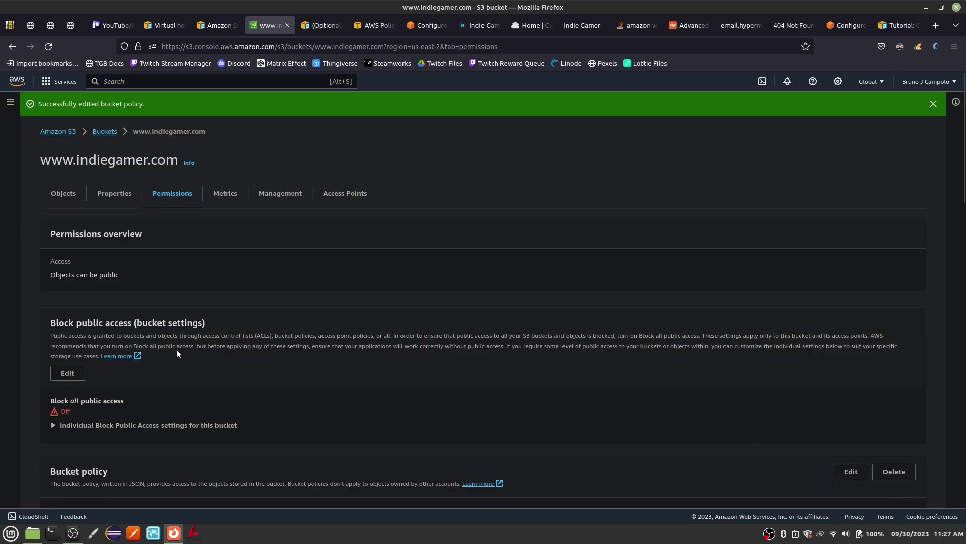
click(113, 196)
scroll(148, 419, down, 20)
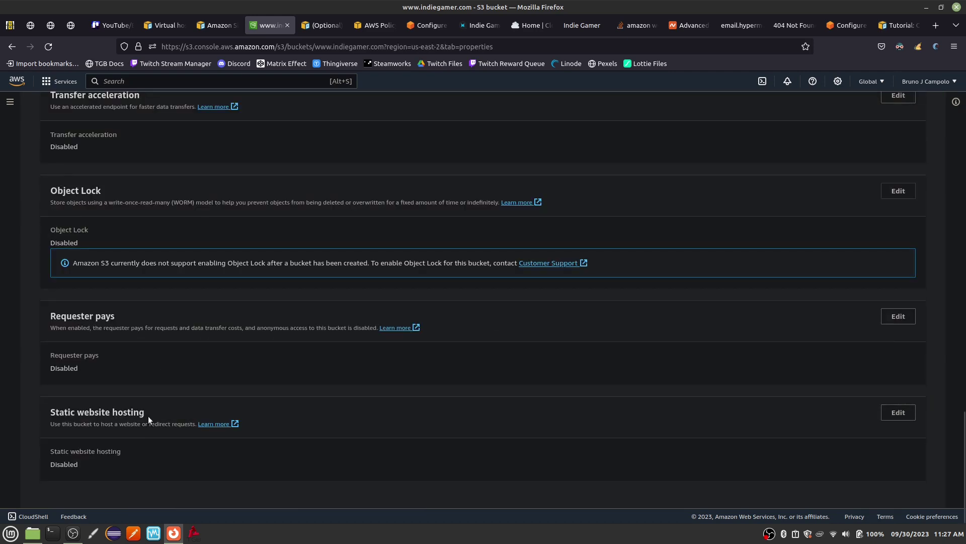
click(901, 413)
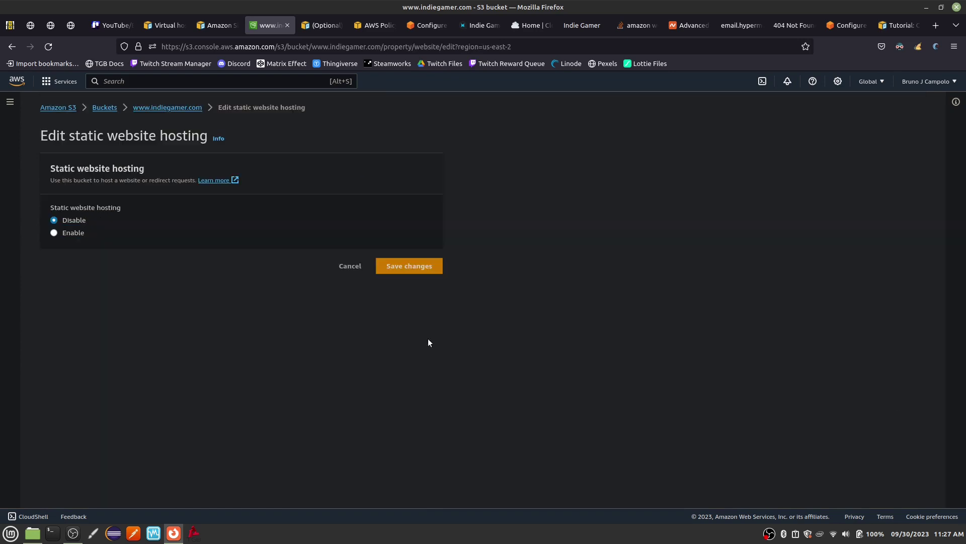
click(55, 233)
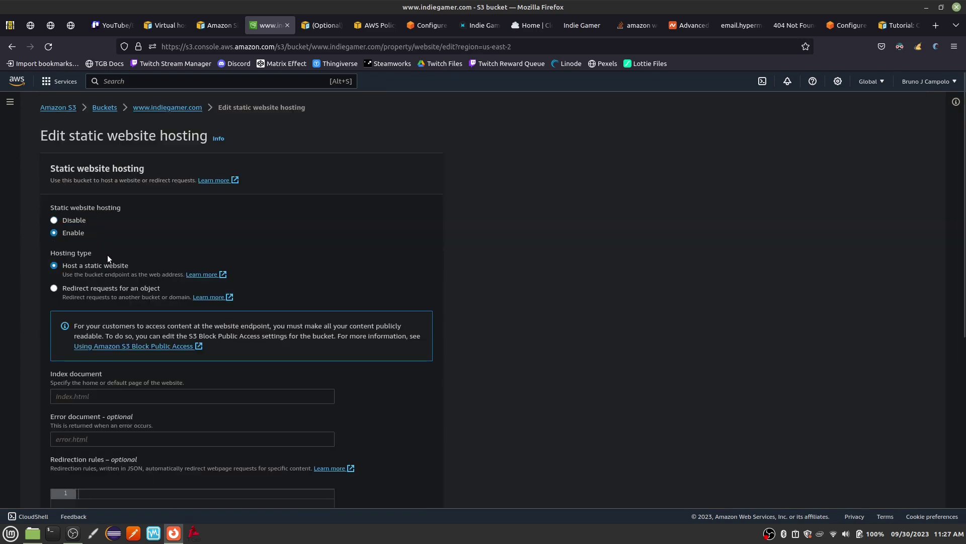
click(76, 286)
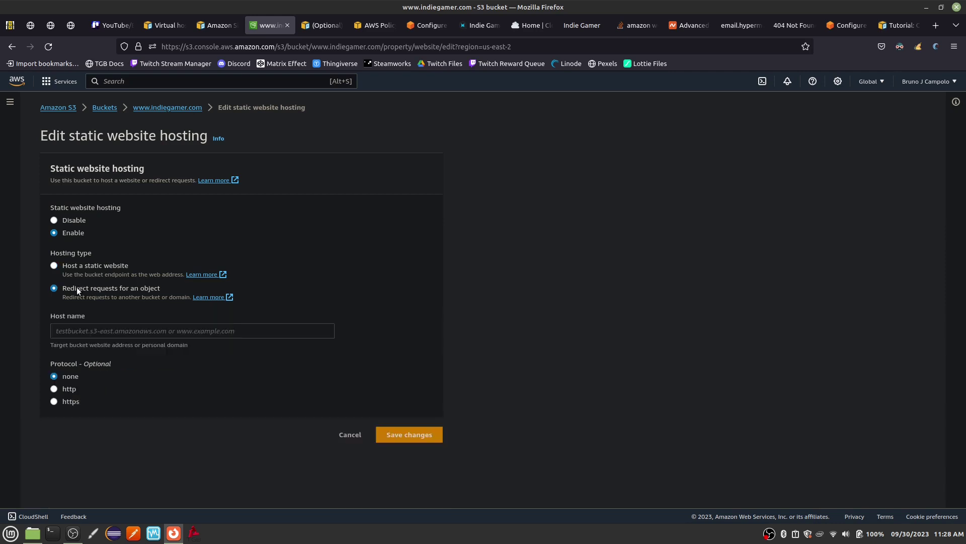
Set the redirect's host name to indiegamer.com and its protocol to http, and save the hosting settings
click(90, 332)
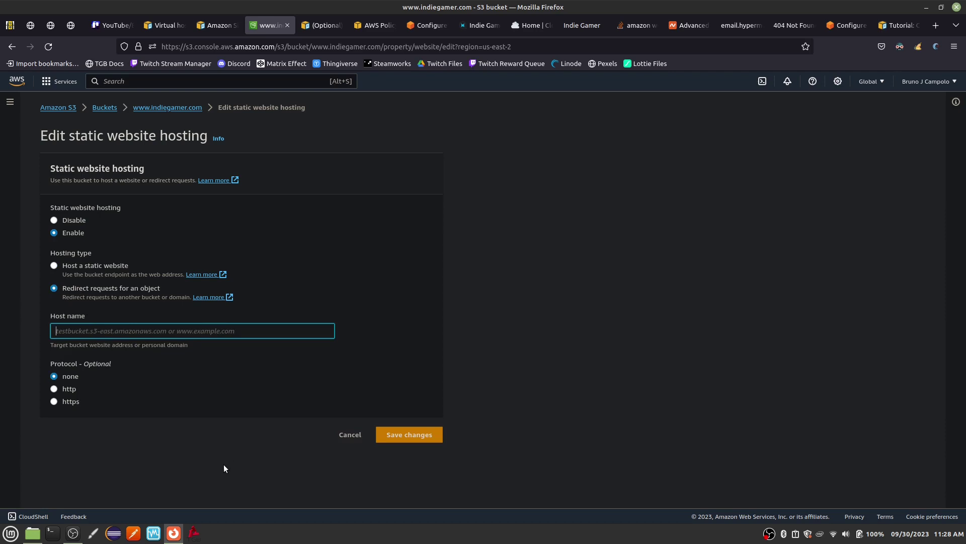
text(indiegamer.com)
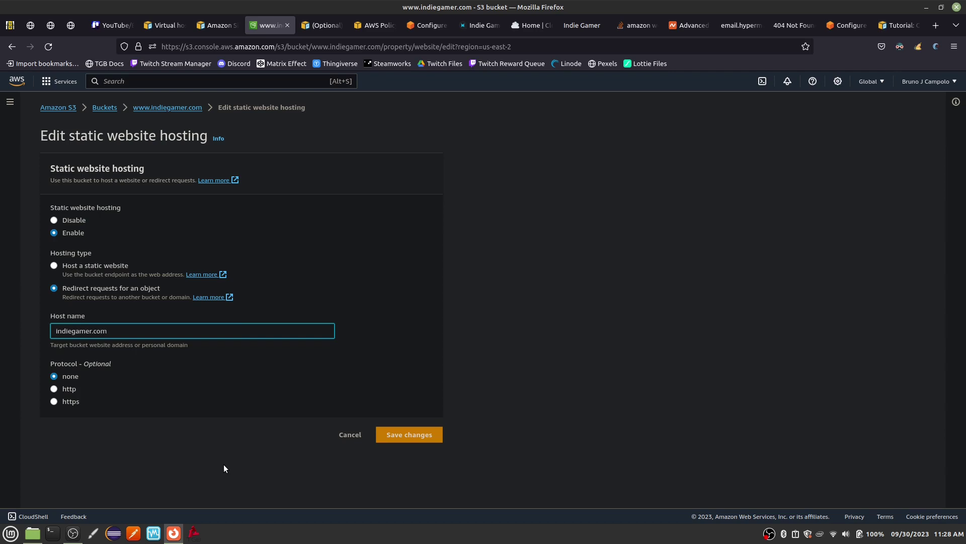
click(67, 390)
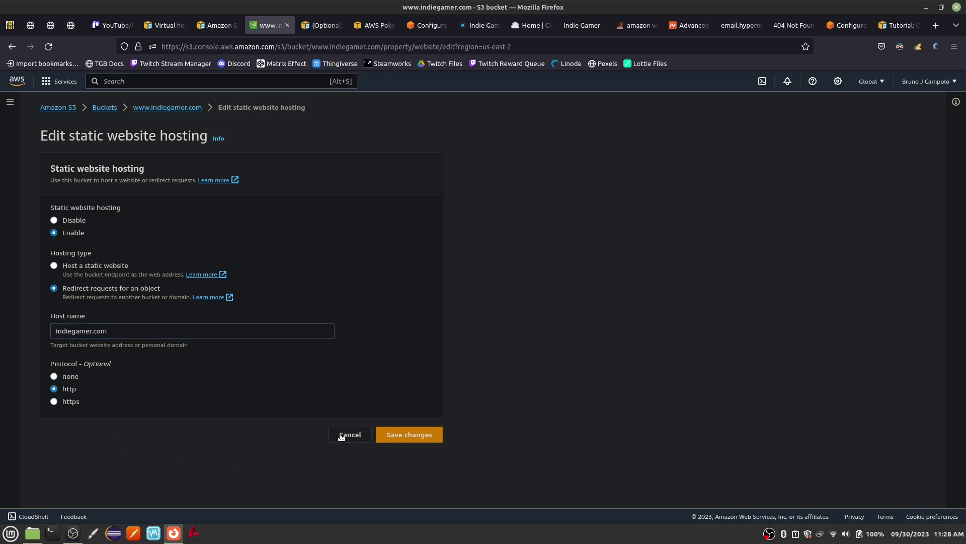
click(410, 435)
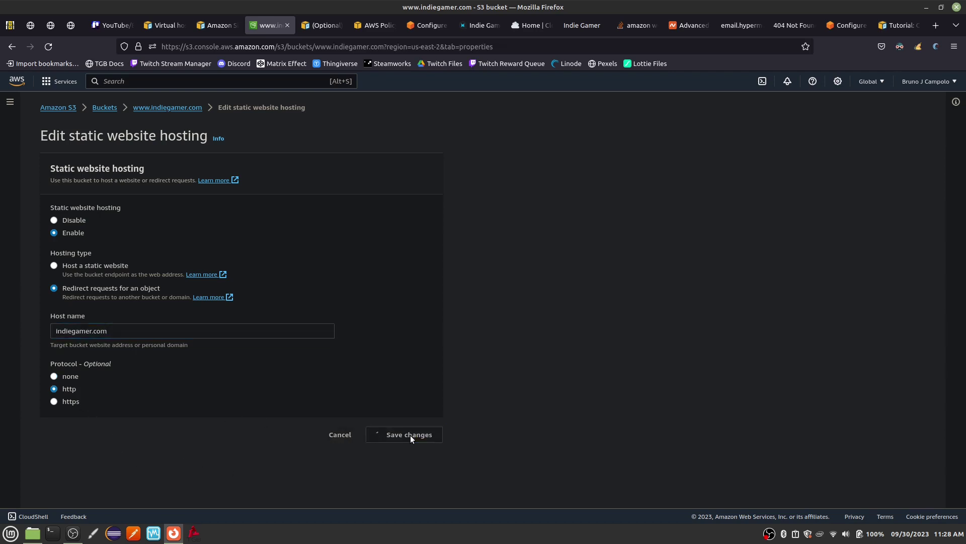
click(790, 25)
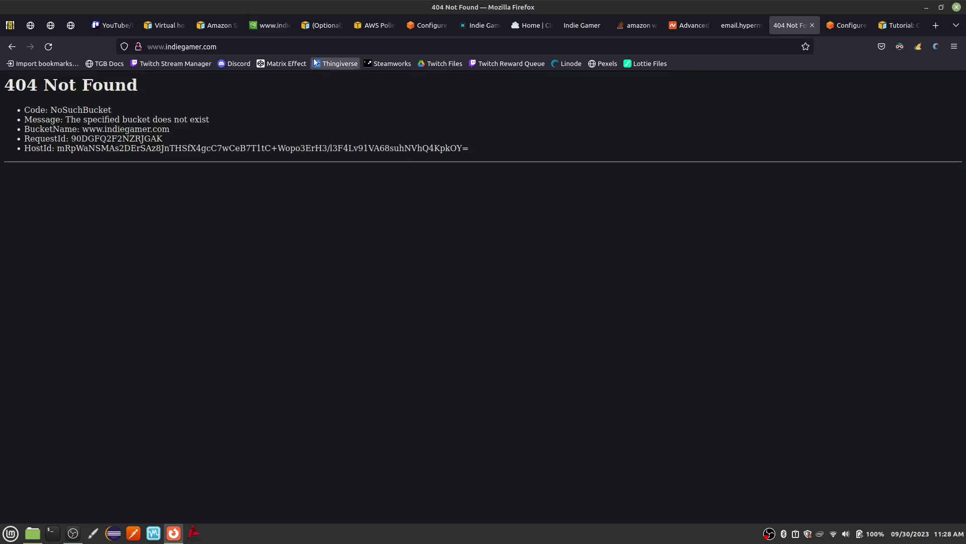
click(236, 48)
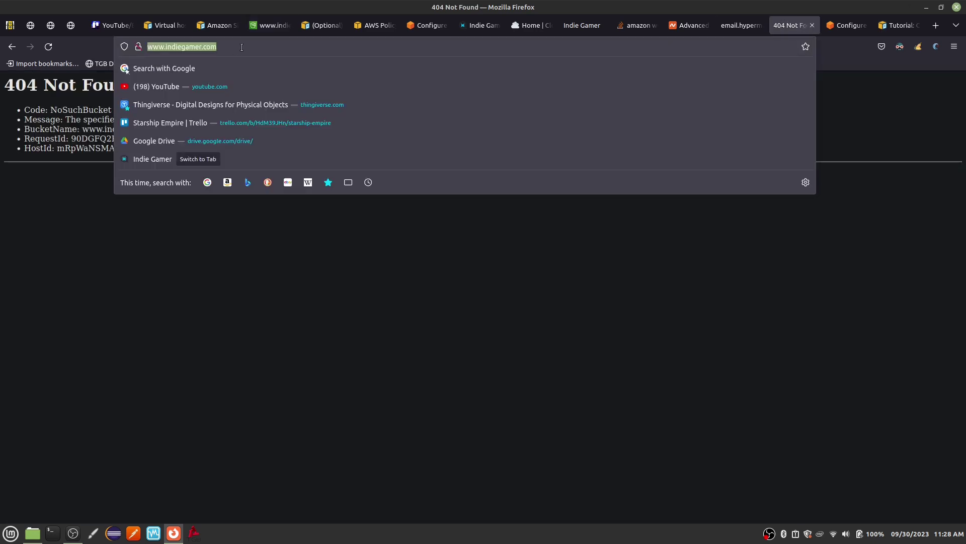
key(Return)
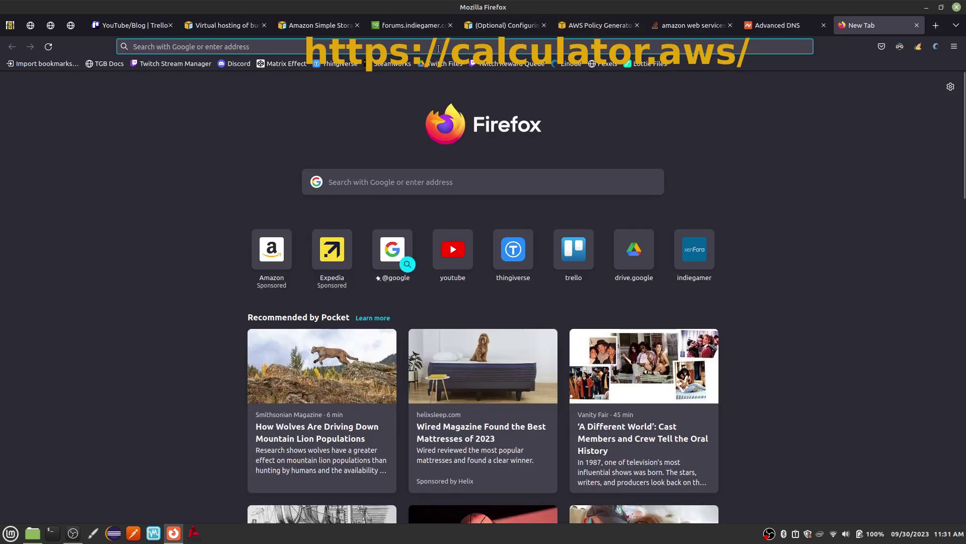
click(438, 48)
text(https://calculator.aws/#/)
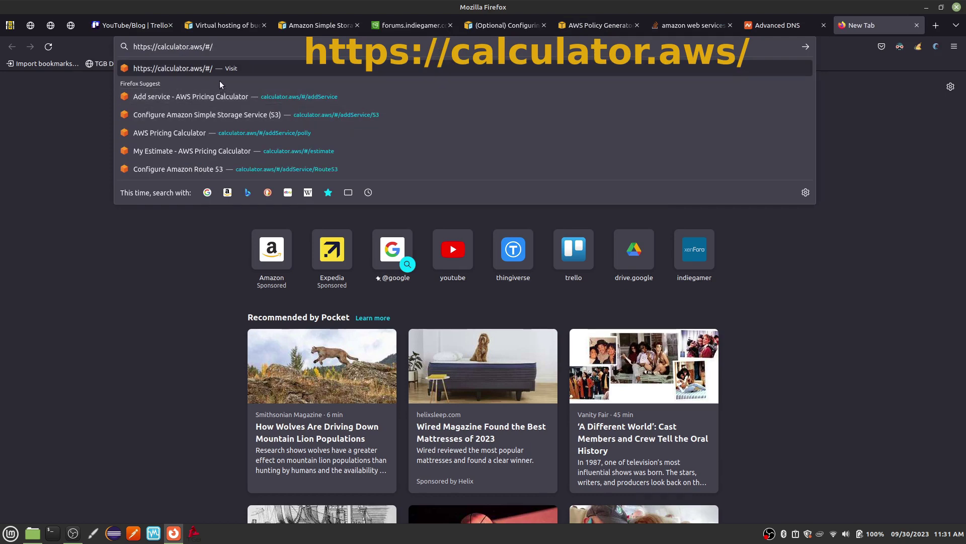
key(Return)
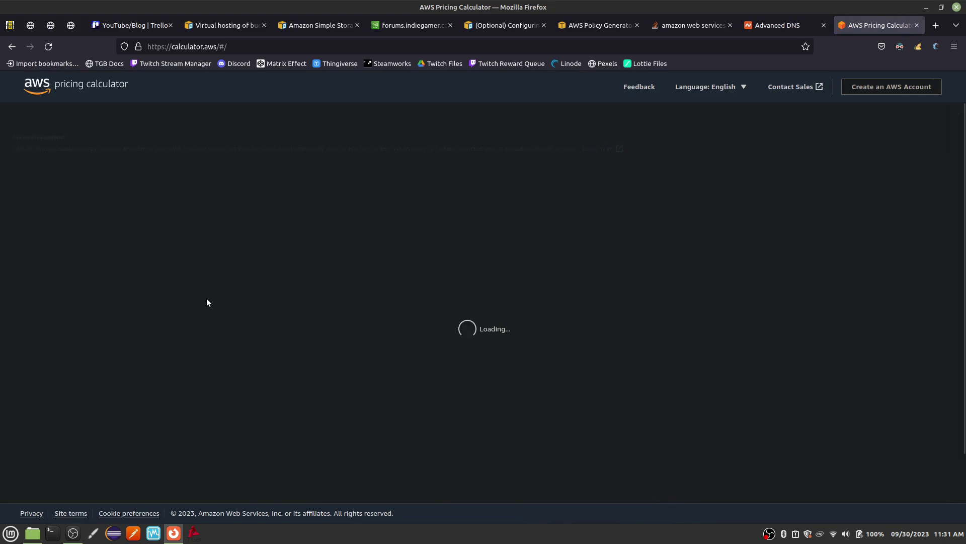
Create a new estimate for US East (Ohio), search for the s3 service and open its configuration
click(683, 244)
click(724, 237)
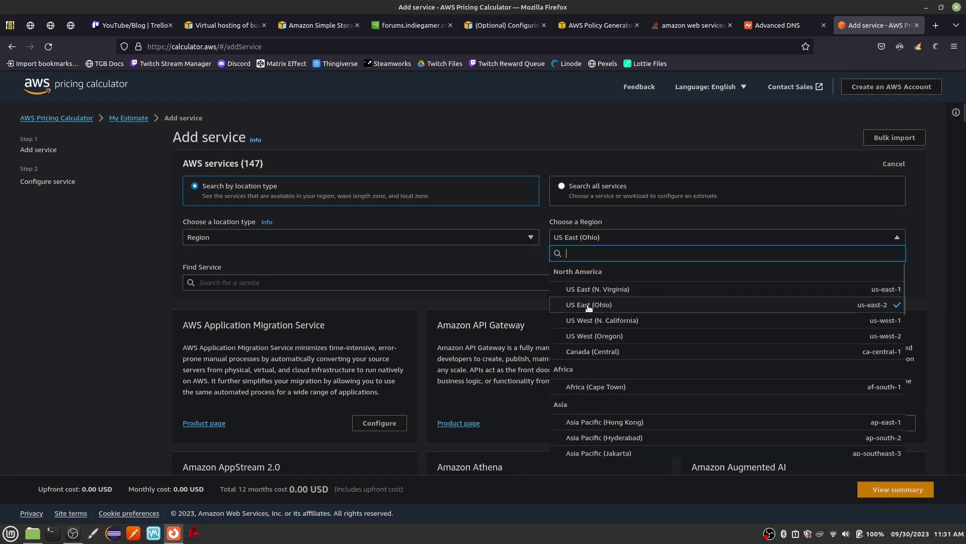
click(382, 282)
text(s3)
click(380, 423)
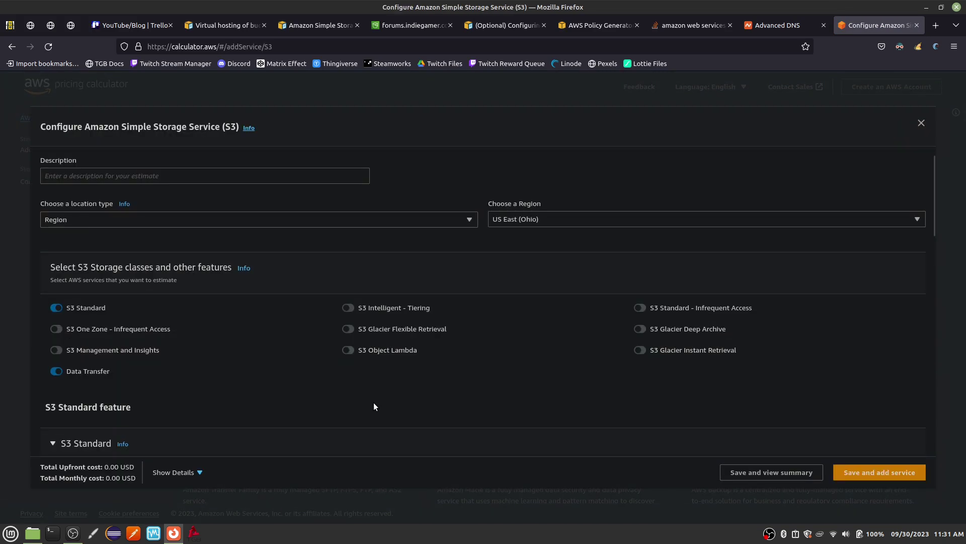
Set the S3 Standard storage amount to 1 GB per month in the estimate
scroll(322, 392, down, 5)
scroll(302, 368, down, 1)
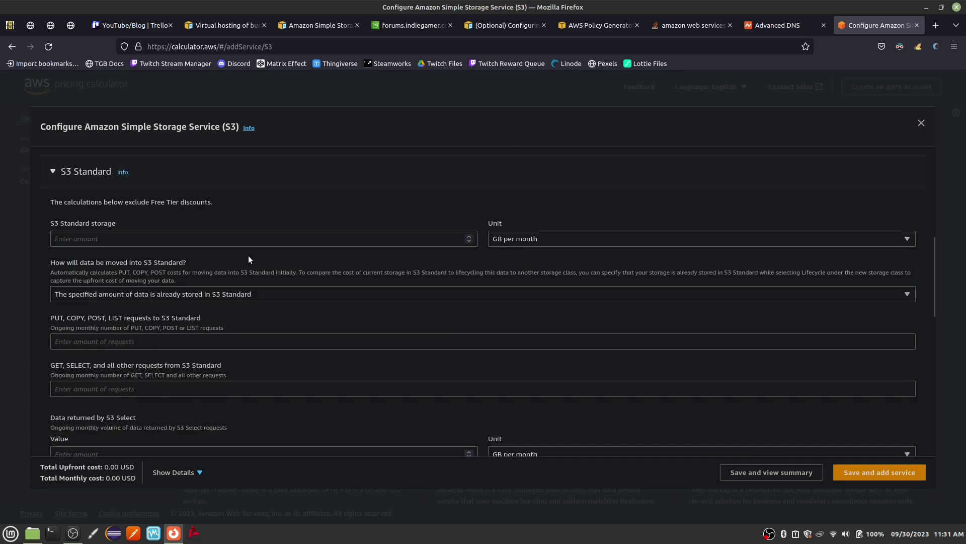
click(233, 238)
text(1)
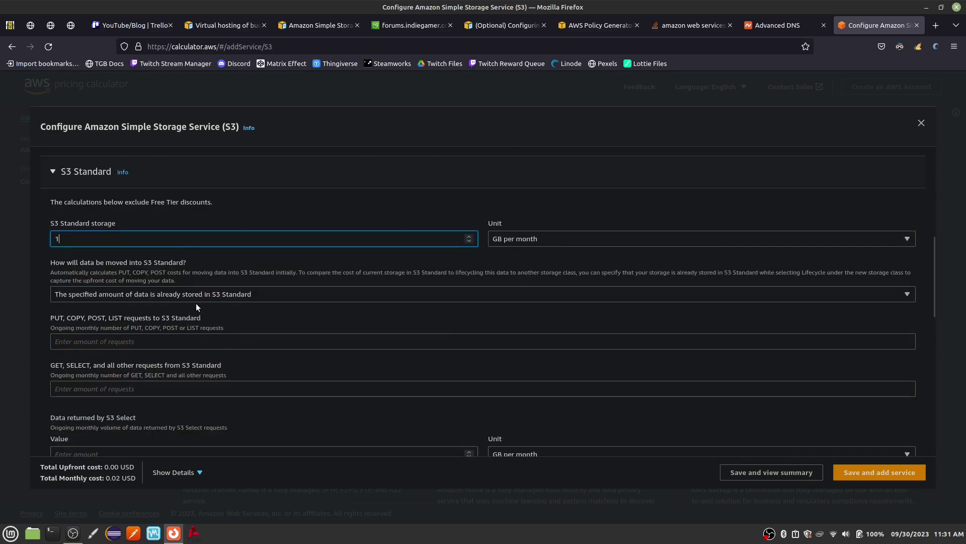
click(56, 307)
Set both the monthly PUT, COPY, POST, LIST requests and the GET, SELECT and other requests to 1000
scroll(65, 282, down, 1)
key(Tab)
scroll(44, 303, down, 1)
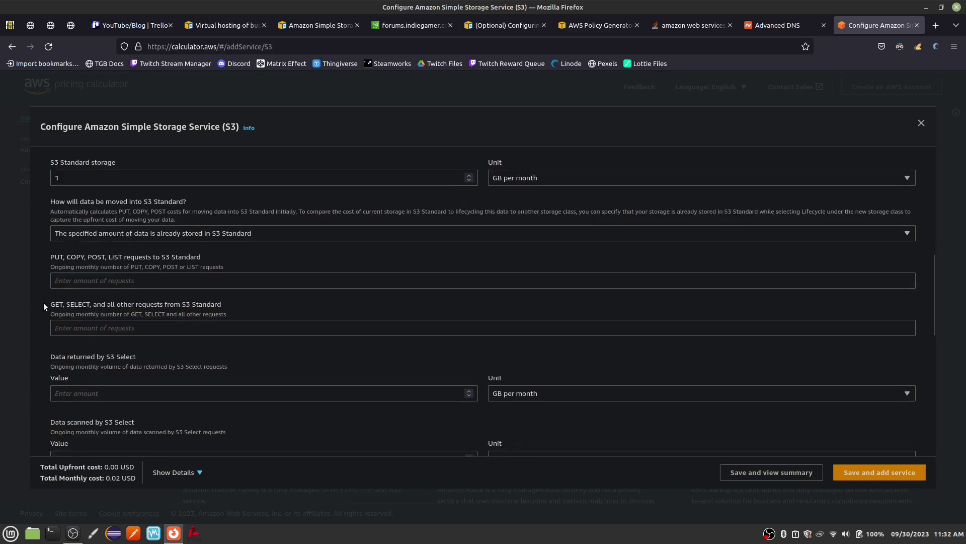
text(100)
key(Tab)
click(81, 233)
text(0)
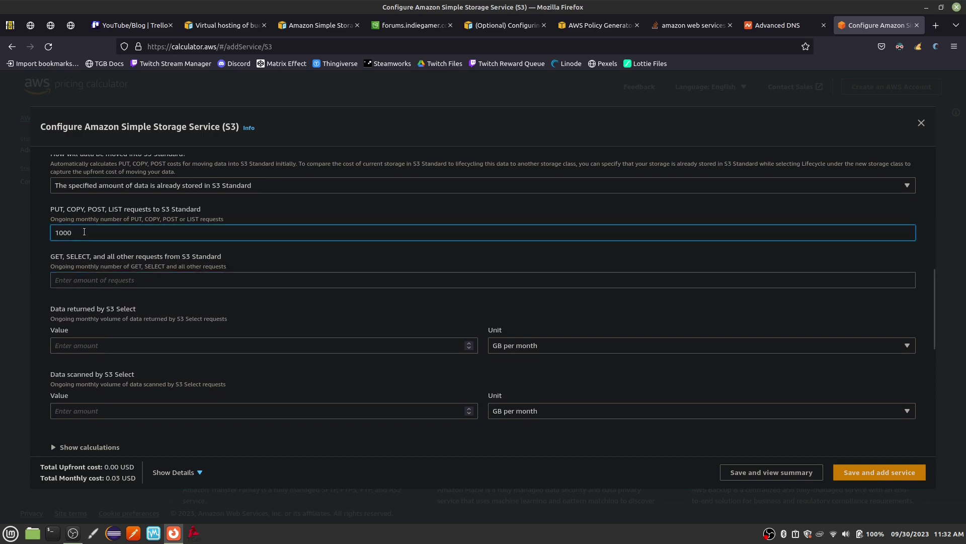
key(Tab)
text(1000)
key(Tab)
Set the inbound data transfer source to Internet (free)
scroll(231, 312, down, 6)
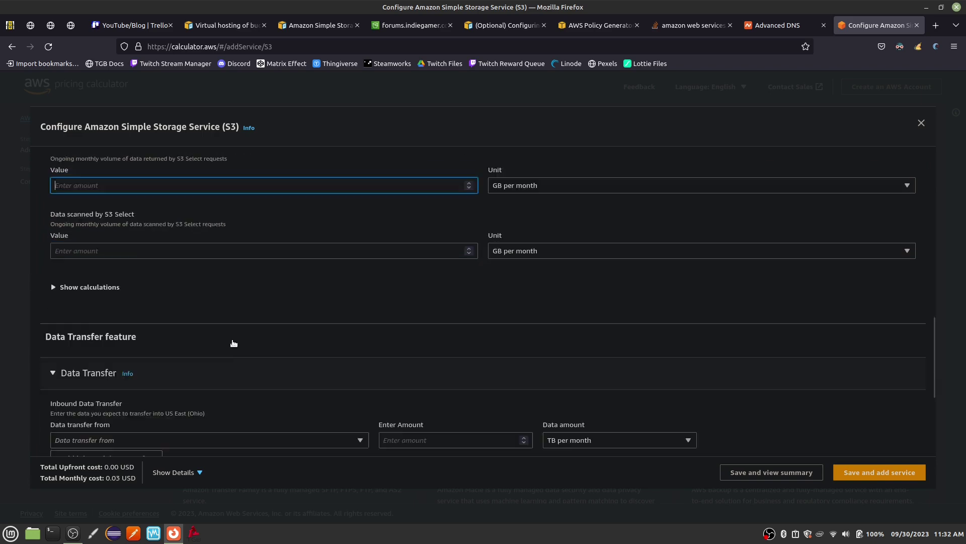
click(201, 273)
click(101, 287)
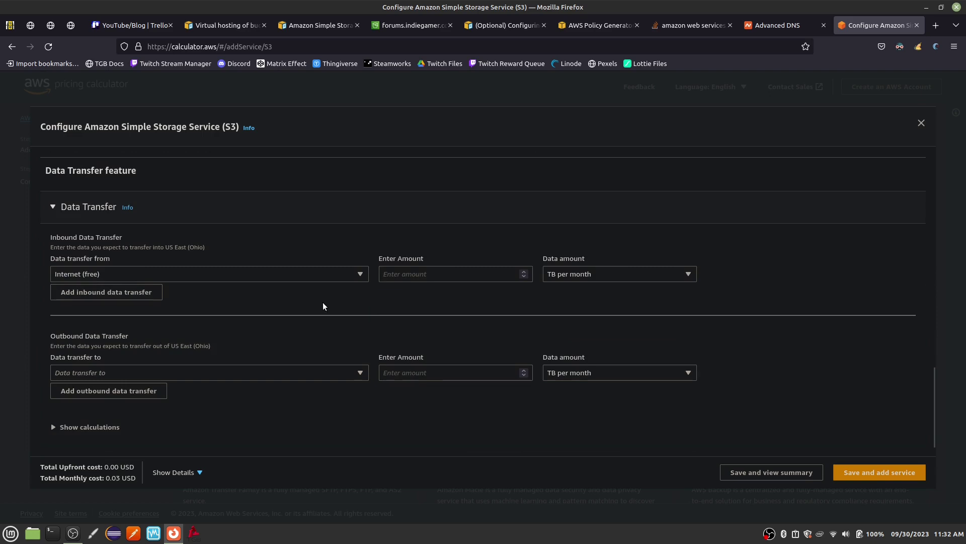
Set the inbound data transfer amount to 1 GB per month
click(461, 273)
click(563, 282)
click(393, 274)
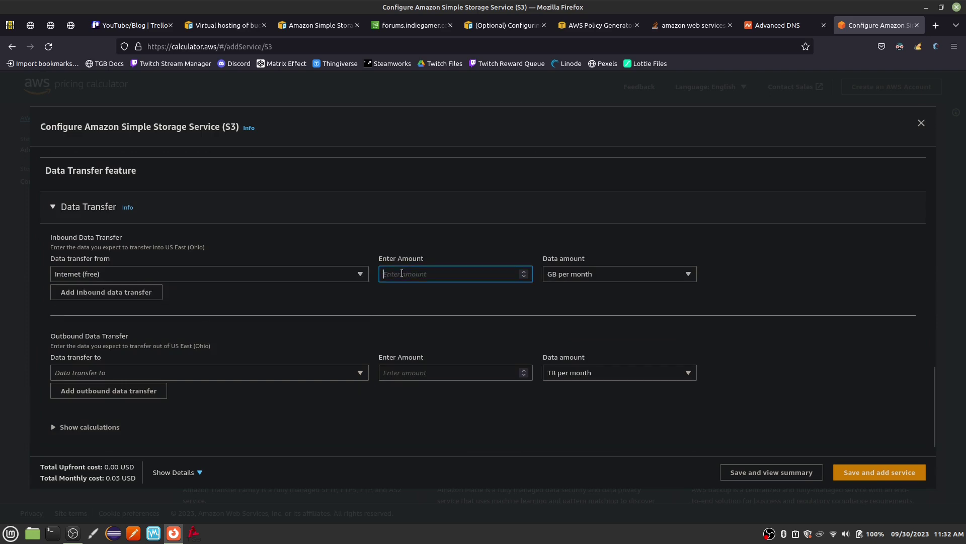
text(1)
Set the outbound data transfer to Internet (0.05 USD - 0.09 USD per GB) with an amount of 1 GB per month
scroll(302, 322, down, 1)
click(158, 344)
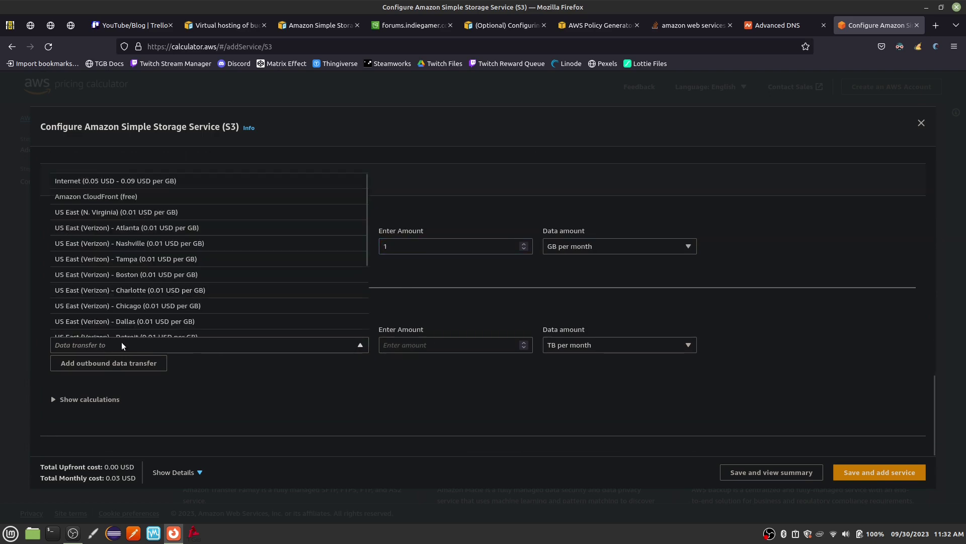
scroll(121, 282, down, 5)
scroll(121, 251, up, 5)
click(87, 182)
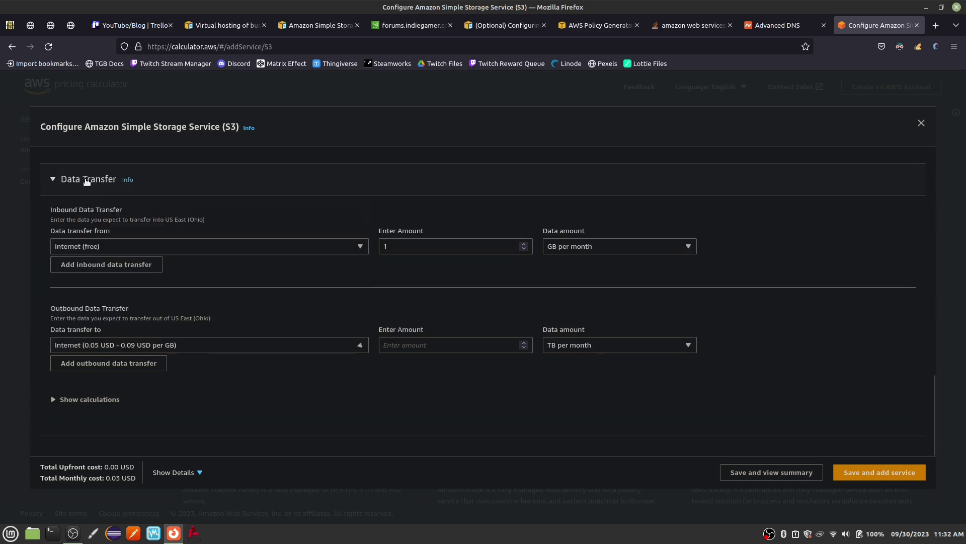
click(549, 347)
click(564, 360)
click(399, 345)
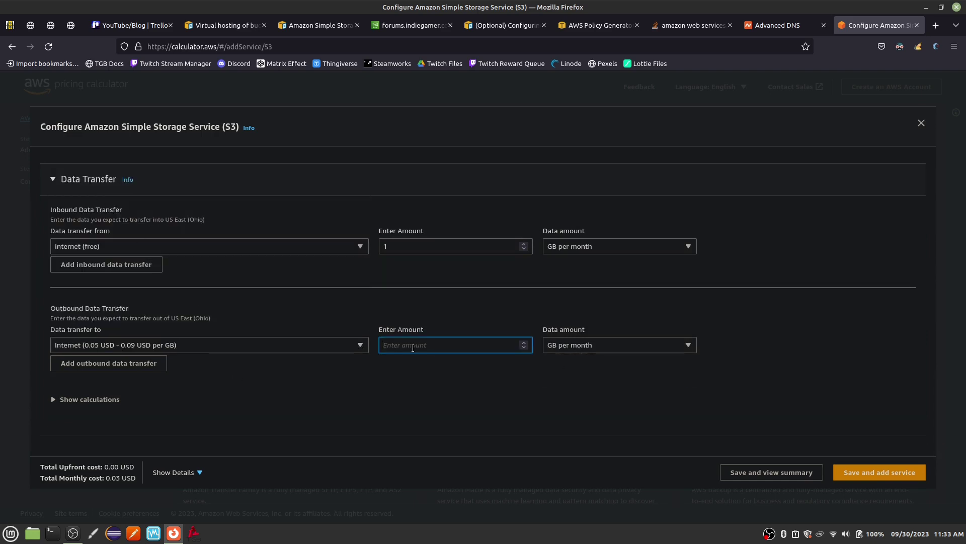
text(1)
key(Tab)
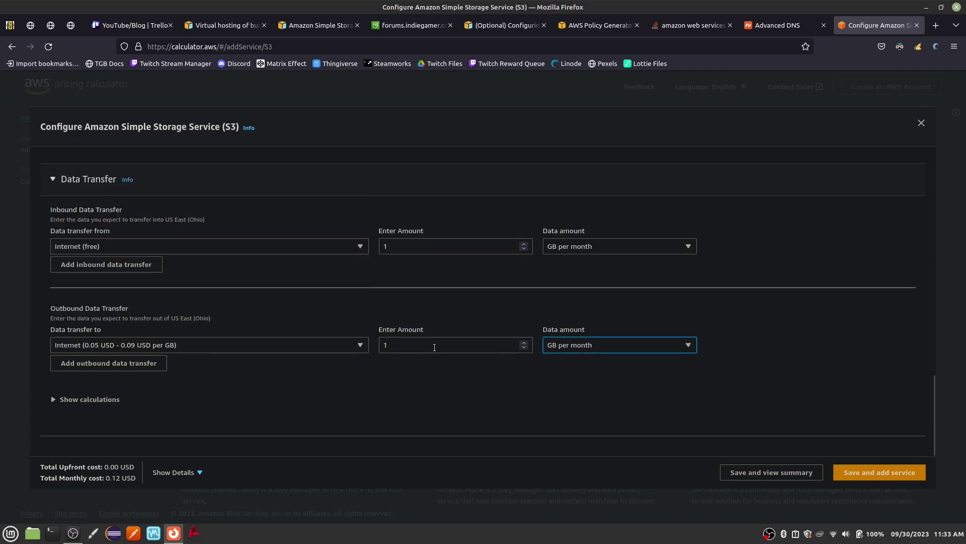
Check the cost details of the S3 configuration, then save the service to the estimate and open the estimate summary
double_click(114, 478)
click(205, 472)
click(204, 472)
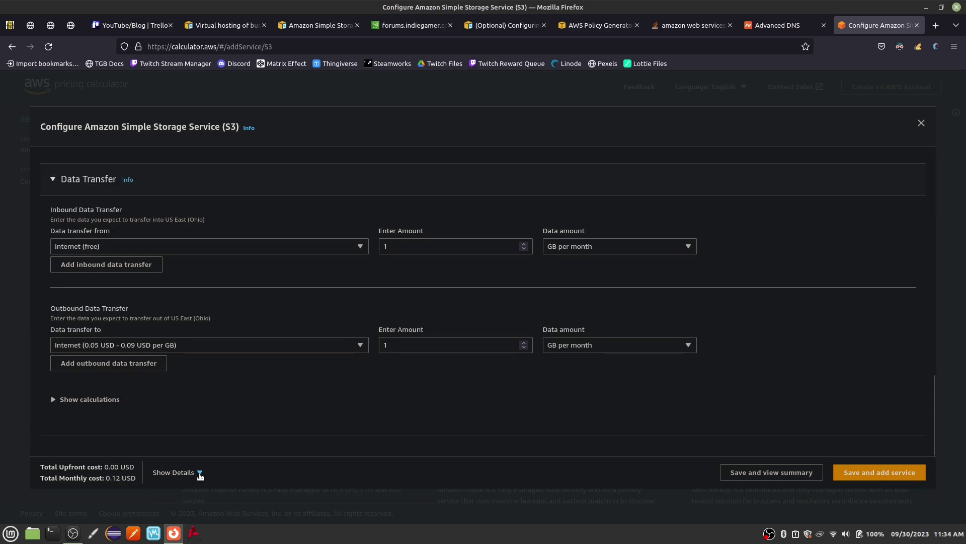
click(850, 478)
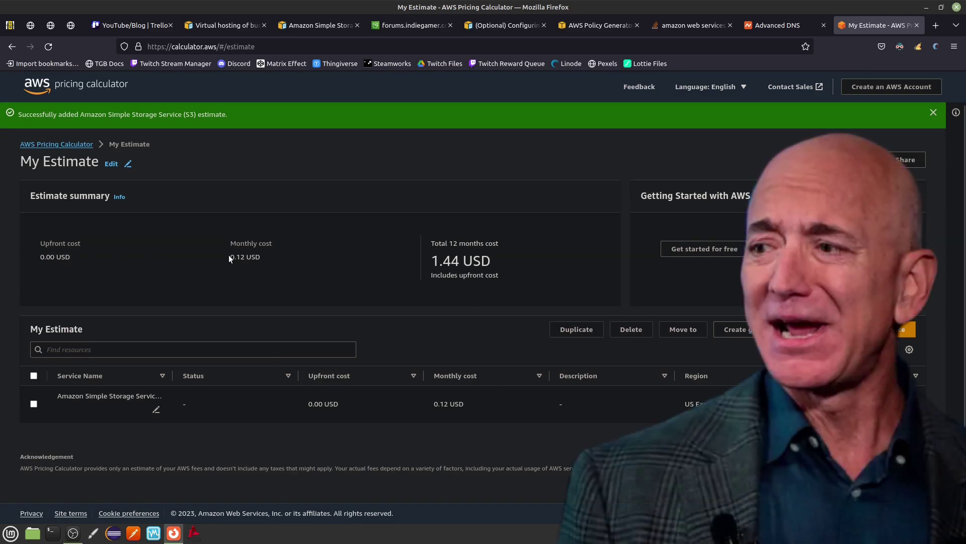
Examine the monthly cost and the total 12 months cost in the estimate summary
drag(229, 257, 255, 261)
drag(432, 260, 489, 261)
drag(431, 243, 501, 246)
drag(438, 260, 491, 261)
click(503, 294)
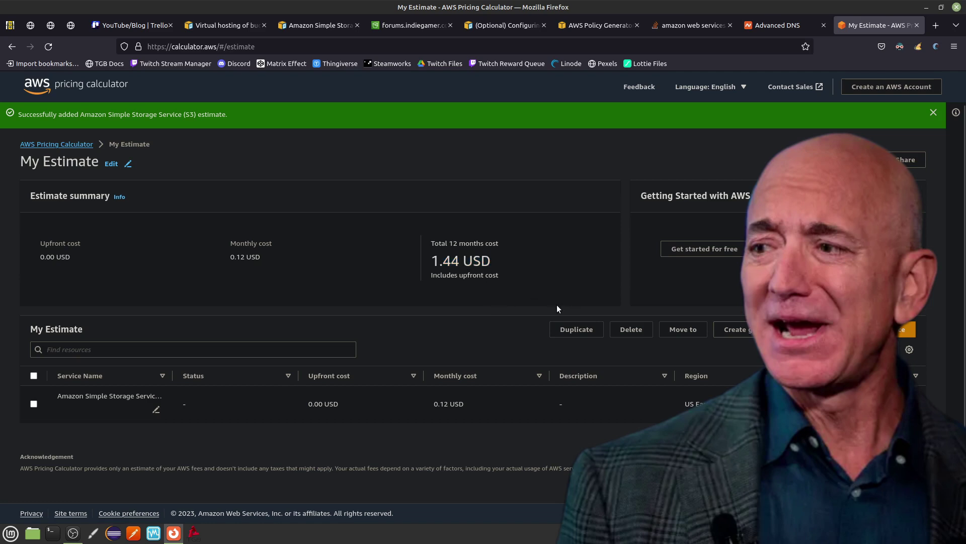